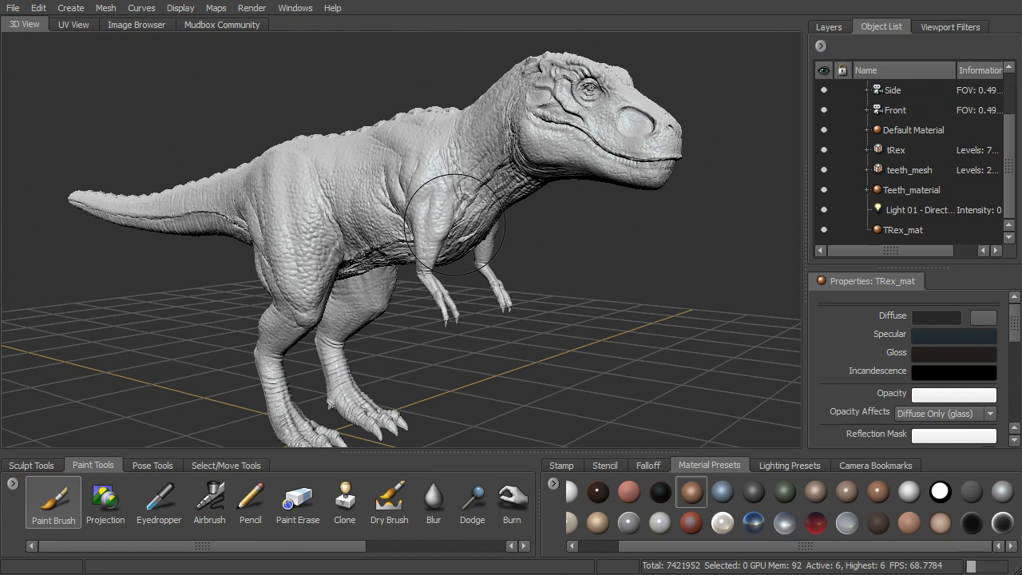
Select the existing Light 01 directional light and set its intensity to 0.81.
{"action": "left_click_drag", "start_coordinate": [584, 250], "coordinate": [635, 251], "text": "alt"}
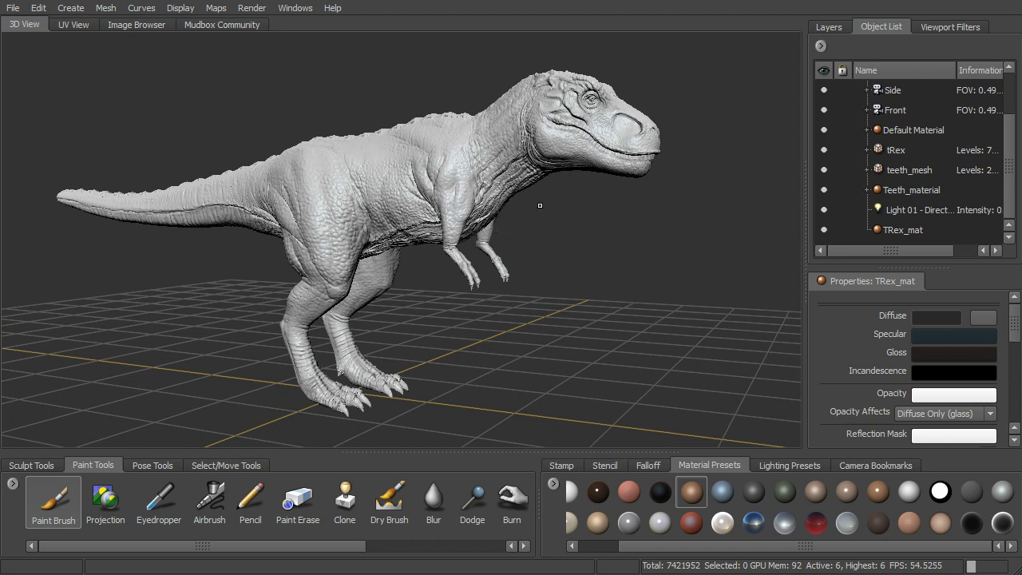
{"action": "mouse_move", "coordinate": [576, 222]}
{"action": "left_mouse_down", "text": "alt"}
{"action": "mouse_move", "coordinate": [556, 218]}
{"action": "mouse_move", "coordinate": [573, 221]}
{"action": "left_mouse_up", "text": "alt"}
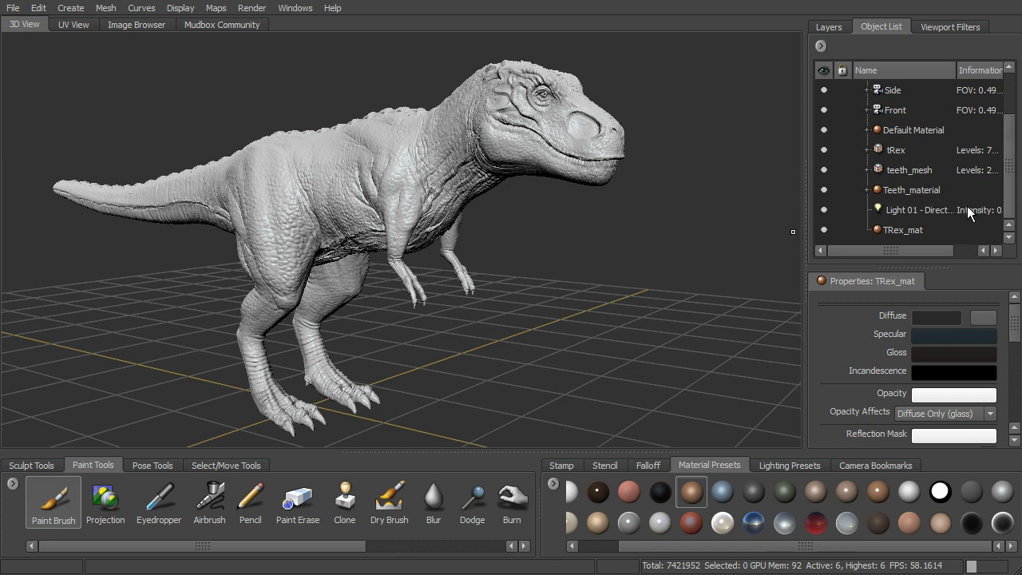
{"action": "left_click", "coordinate": [942, 209]}
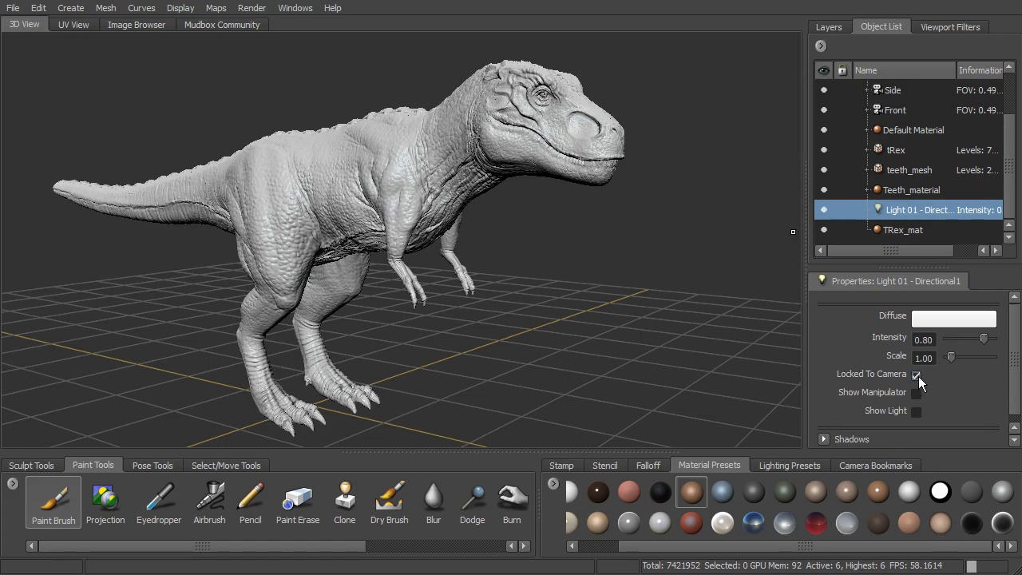
{"action": "left_click_drag", "start_coordinate": [648, 209], "coordinate": [751, 327], "text": "alt"}
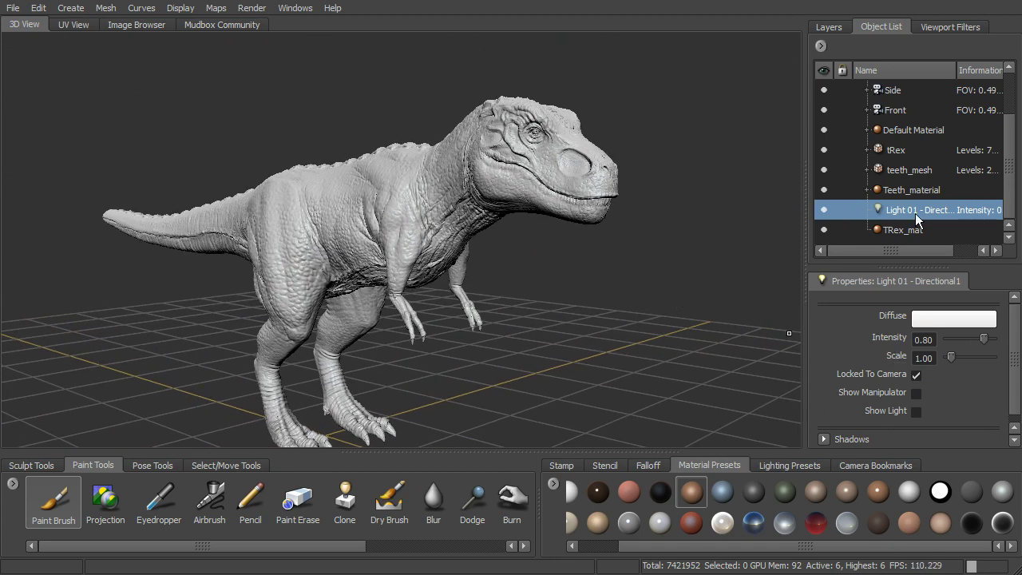
{"action": "left_click_drag", "start_coordinate": [984, 338], "coordinate": [984, 339]}
Try a reddish-brown diffuse color on the Light 01 directional light.
{"action": "left_click", "coordinate": [972, 319]}
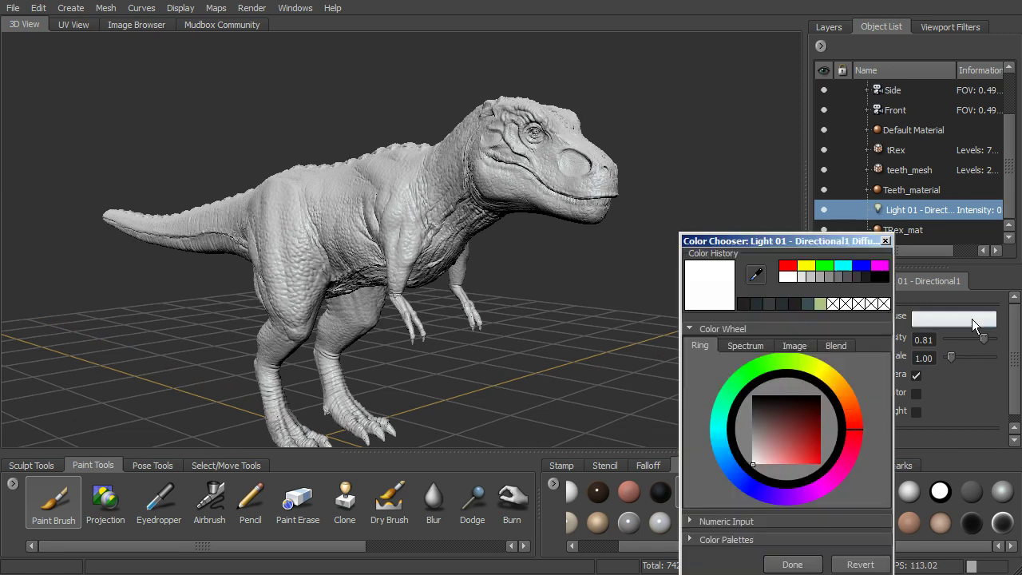
{"action": "left_click", "coordinate": [855, 413]}
{"action": "mouse_move", "coordinate": [814, 431]}
{"action": "left_mouse_down"}
{"action": "mouse_move", "coordinate": [772, 427]}
{"action": "mouse_move", "coordinate": [805, 436]}
{"action": "mouse_move", "coordinate": [779, 436]}
{"action": "mouse_move", "coordinate": [787, 446]}
{"action": "left_mouse_up"}
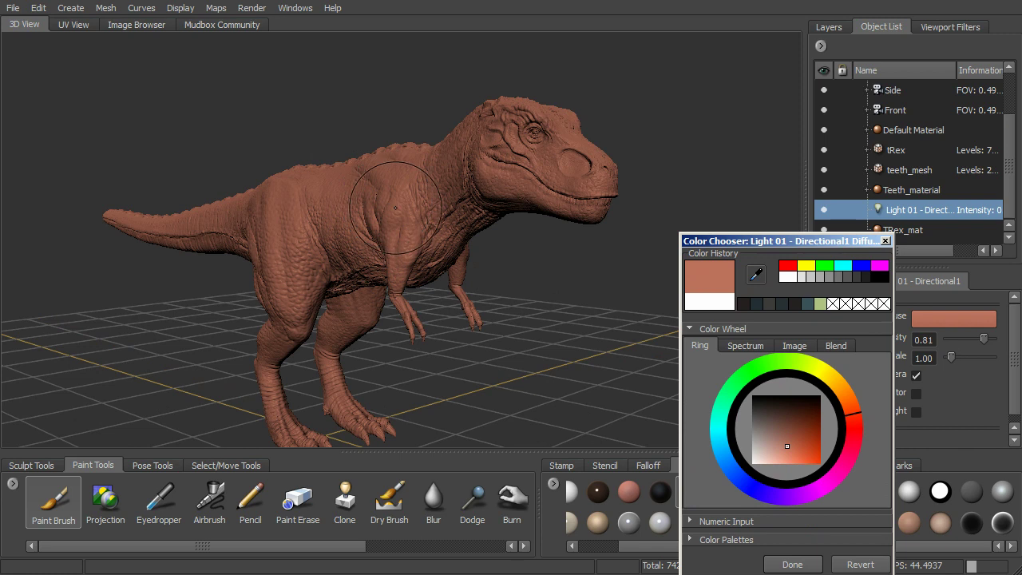
{"action": "left_click_drag", "start_coordinate": [783, 440], "coordinate": [796, 440]}
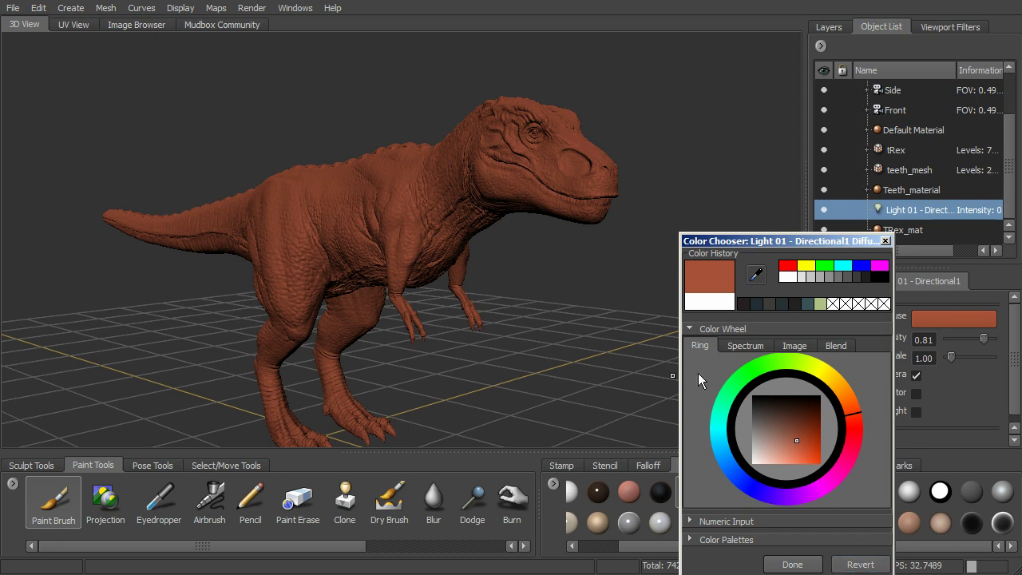
{"action": "left_click", "coordinate": [886, 241]}
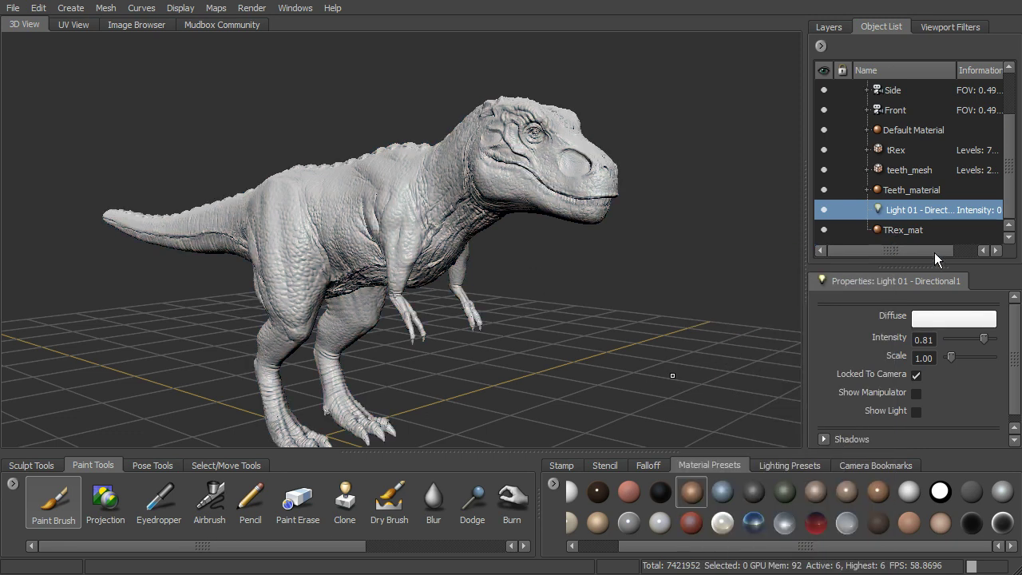
Create a second directional light in the T-Rex scene.
{"action": "left_click_drag", "start_coordinate": [640, 279], "coordinate": [621, 270], "text": "alt"}
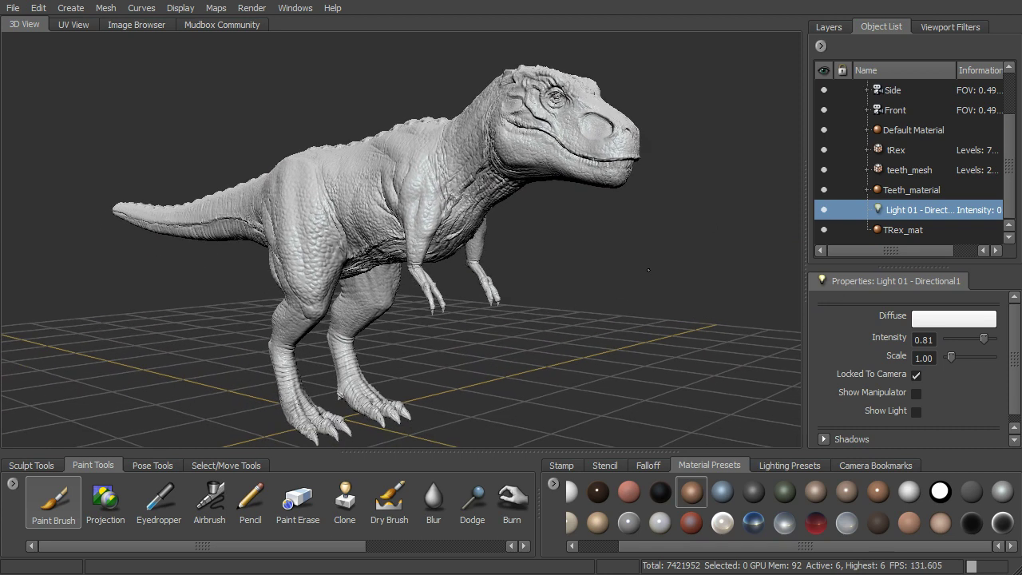
{"action": "right_click_drag", "start_coordinate": [620, 270], "coordinate": [531, 267], "text": "alt"}
{"action": "left_click_drag", "start_coordinate": [521, 283], "coordinate": [537, 280], "text": "alt"}
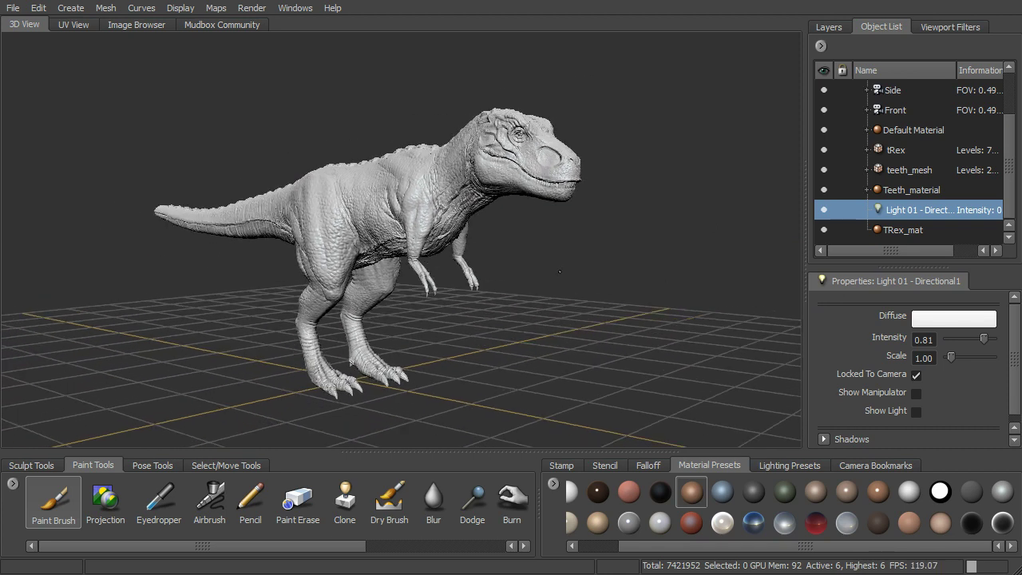
{"action": "left_click", "coordinate": [71, 10]}
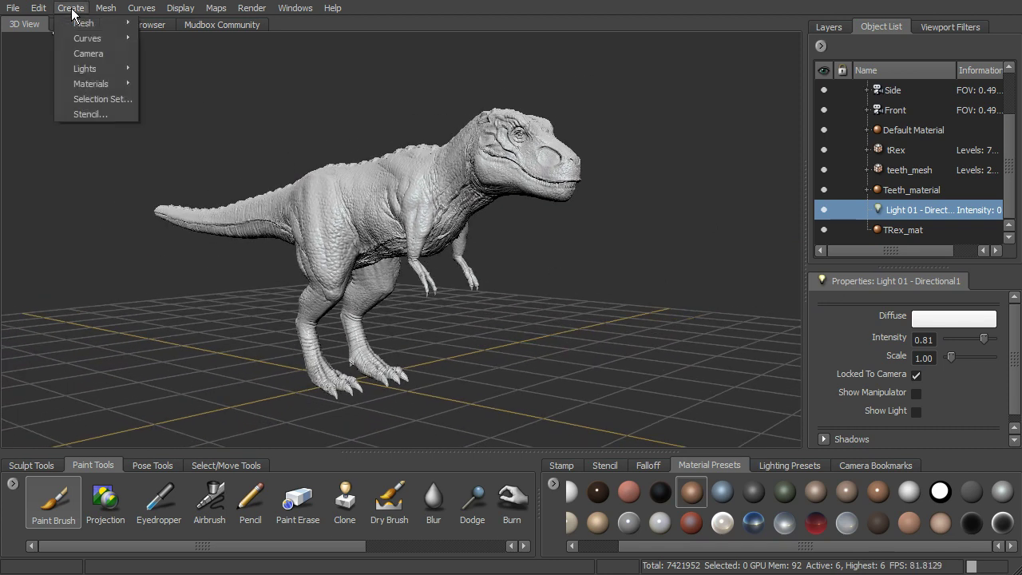
{"action": "mouse_move", "coordinate": [89, 71]}
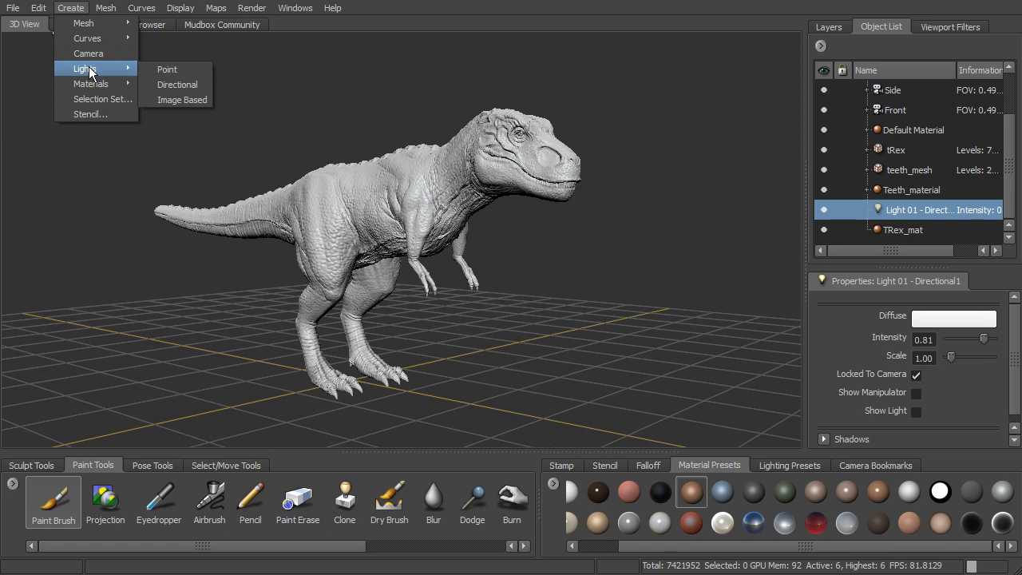
{"action": "left_click", "coordinate": [177, 85]}
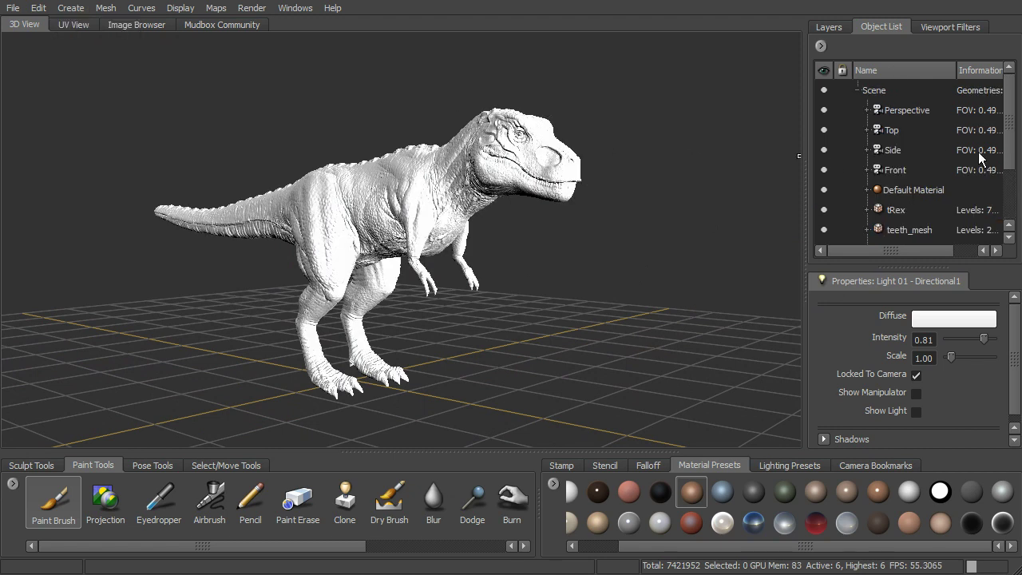
Unlock the new Light 02 directional light from the camera and display its manipulator and light.
{"action": "left_click_drag", "start_coordinate": [1010, 144], "coordinate": [1011, 194]}
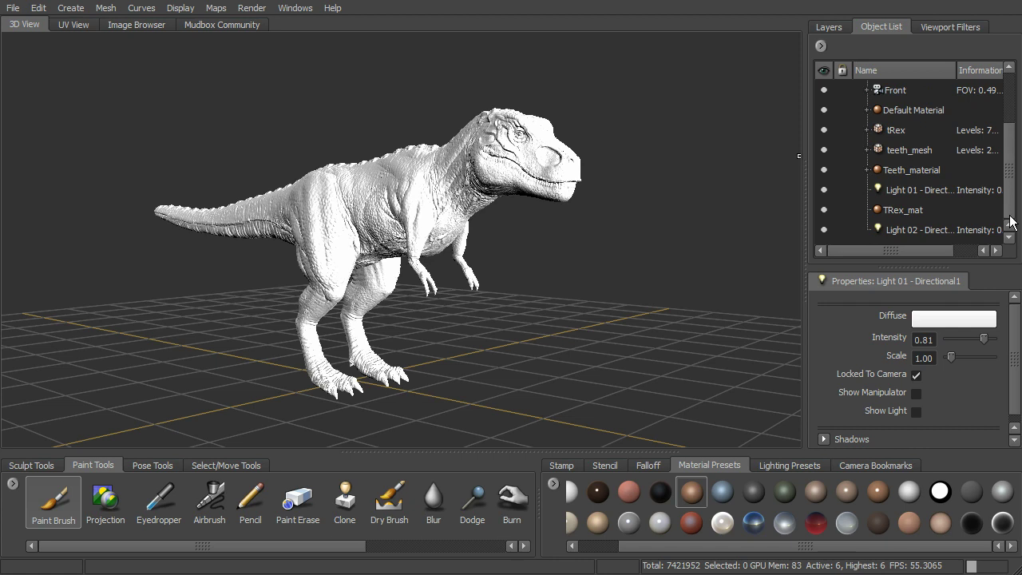
{"action": "left_click", "coordinate": [935, 230]}
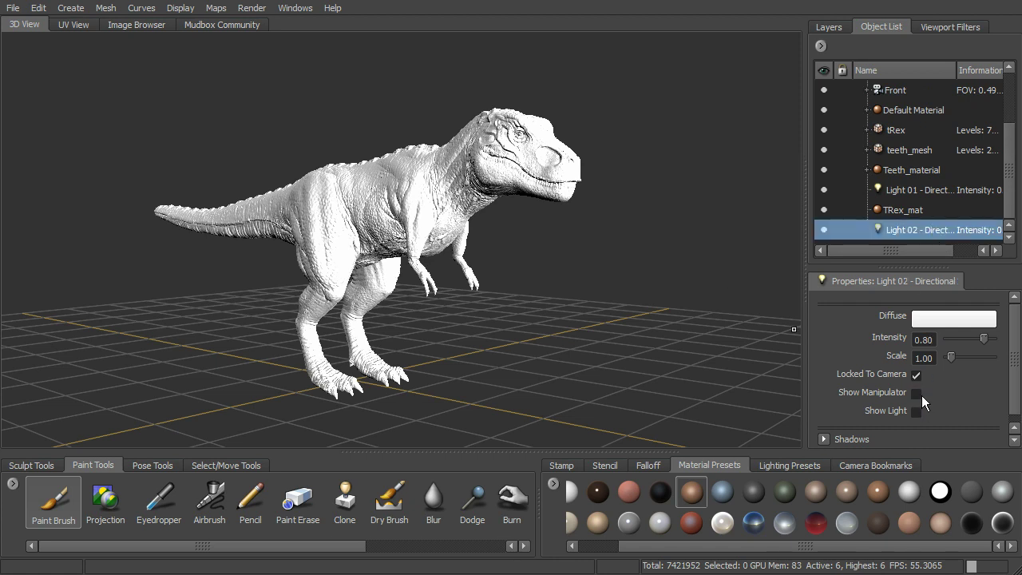
{"action": "left_click", "coordinate": [917, 375]}
{"action": "left_click", "coordinate": [916, 394]}
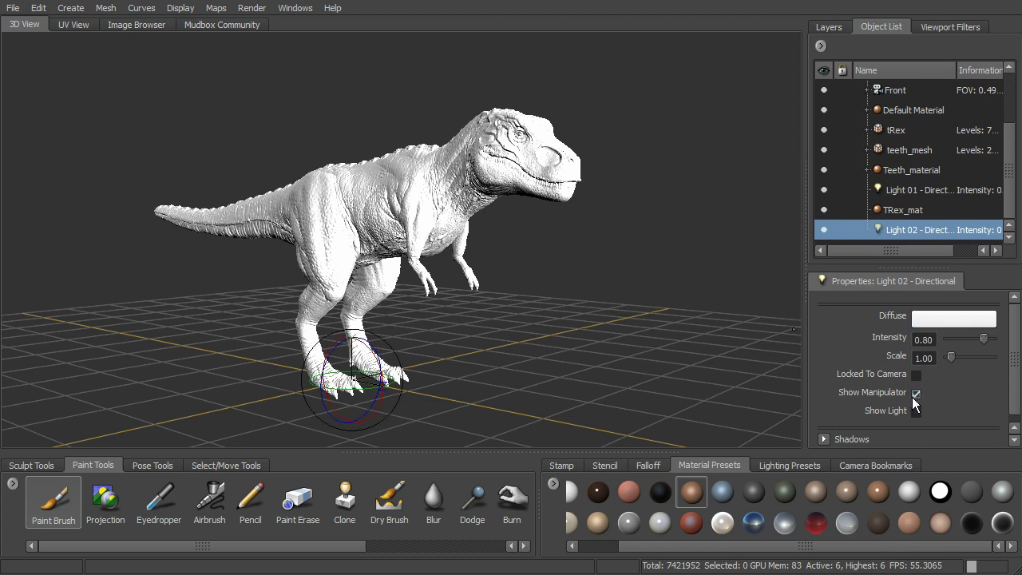
{"action": "left_click", "coordinate": [916, 412]}
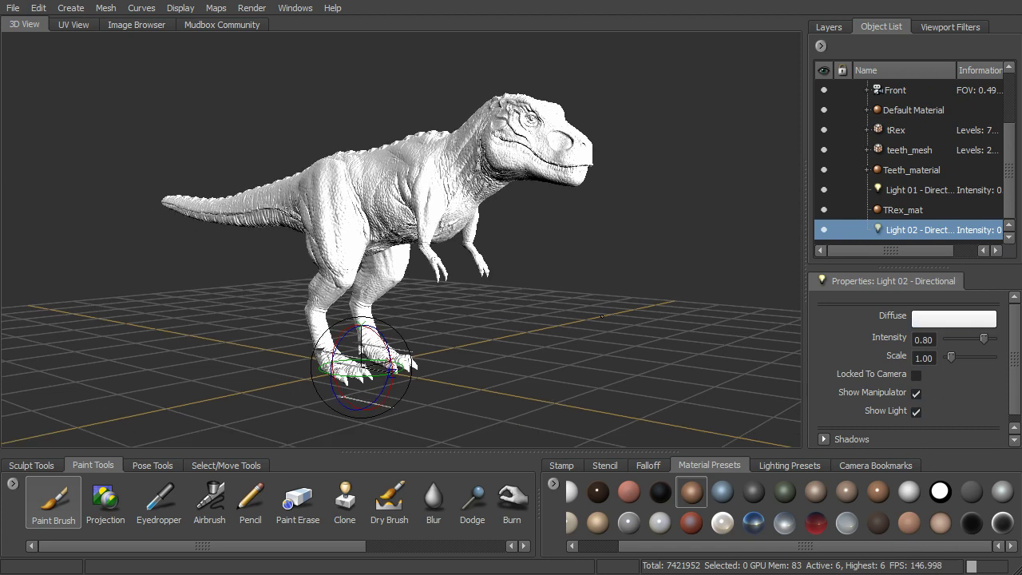
Rotate Light 02 with its manipulator so it shines diagonally across the T-Rex's flank.
{"action": "left_click_drag", "start_coordinate": [596, 298], "coordinate": [493, 307], "text": "alt"}
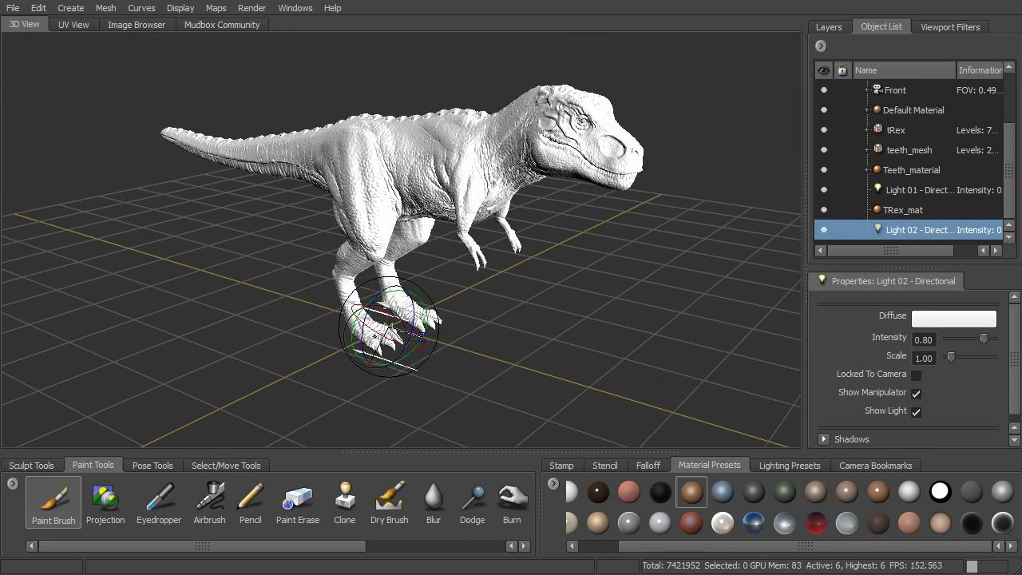
{"action": "mouse_move", "coordinate": [393, 326]}
{"action": "left_mouse_down"}
{"action": "mouse_move", "coordinate": [311, 342]}
{"action": "mouse_move", "coordinate": [406, 329]}
{"action": "mouse_move", "coordinate": [386, 326]}
{"action": "mouse_move", "coordinate": [409, 334]}
{"action": "left_mouse_up"}
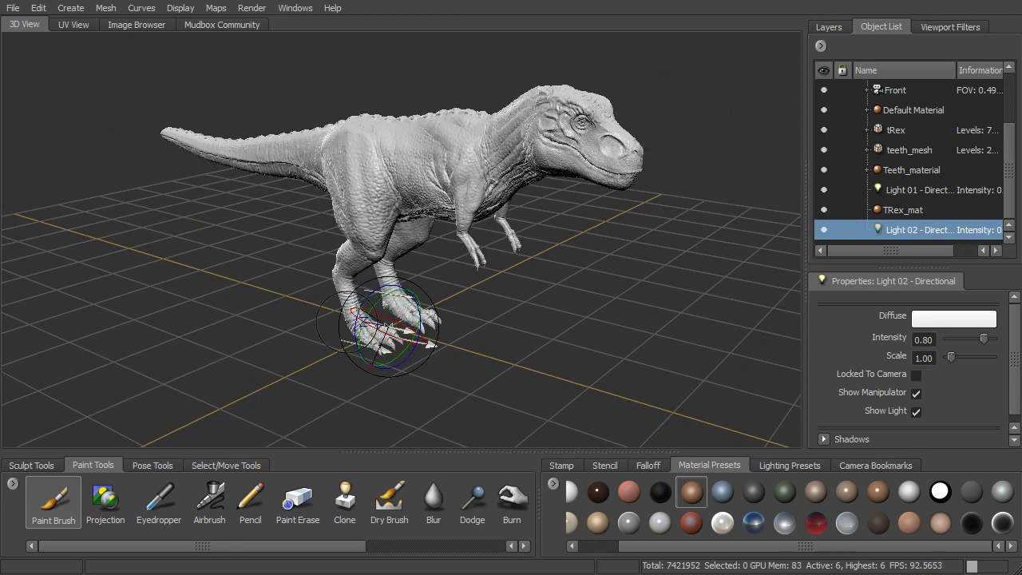
{"action": "mouse_move", "coordinate": [473, 320]}
{"action": "left_mouse_down"}
{"action": "mouse_move", "coordinate": [560, 321]}
{"action": "mouse_move", "coordinate": [548, 333]}
{"action": "mouse_move", "coordinate": [490, 330]}
{"action": "mouse_move", "coordinate": [639, 327]}
{"action": "mouse_move", "coordinate": [603, 338]}
{"action": "left_mouse_up"}
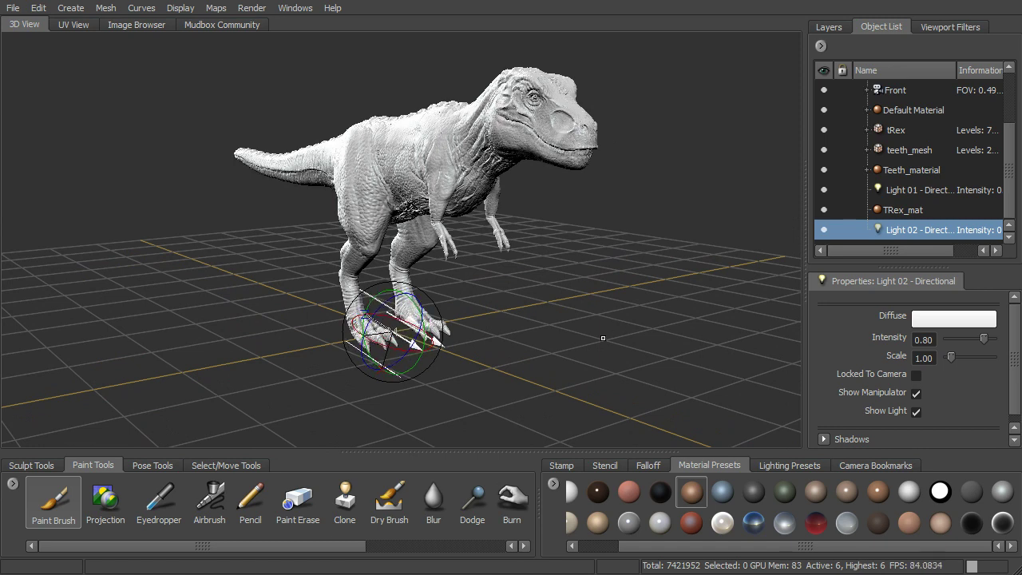
{"action": "left_click_drag", "start_coordinate": [667, 315], "coordinate": [615, 314], "text": "alt"}
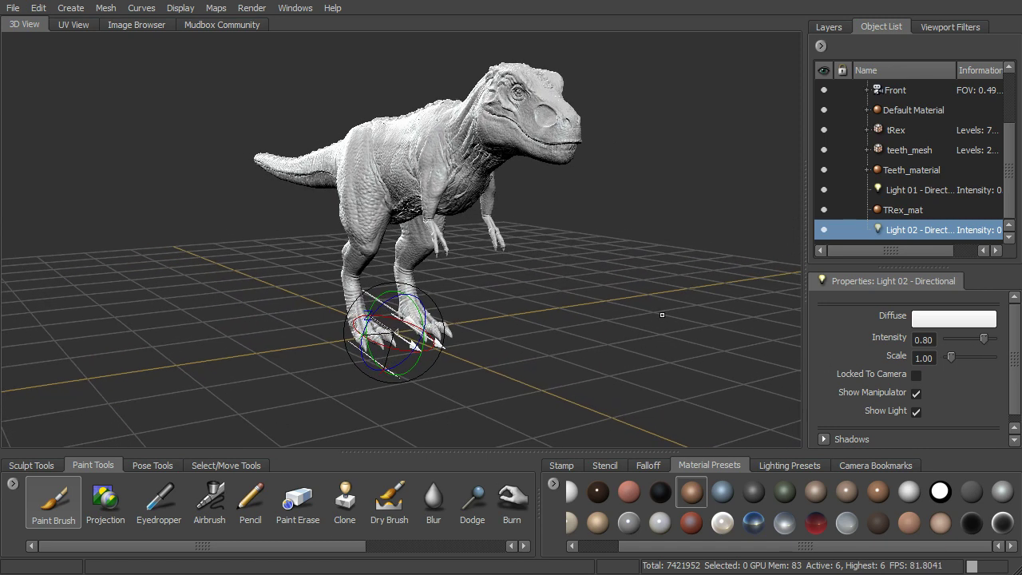
Reduce the intensity of Light 02 to 0.63.
{"action": "left_click_drag", "start_coordinate": [799, 343], "coordinate": [795, 311], "text": "alt"}
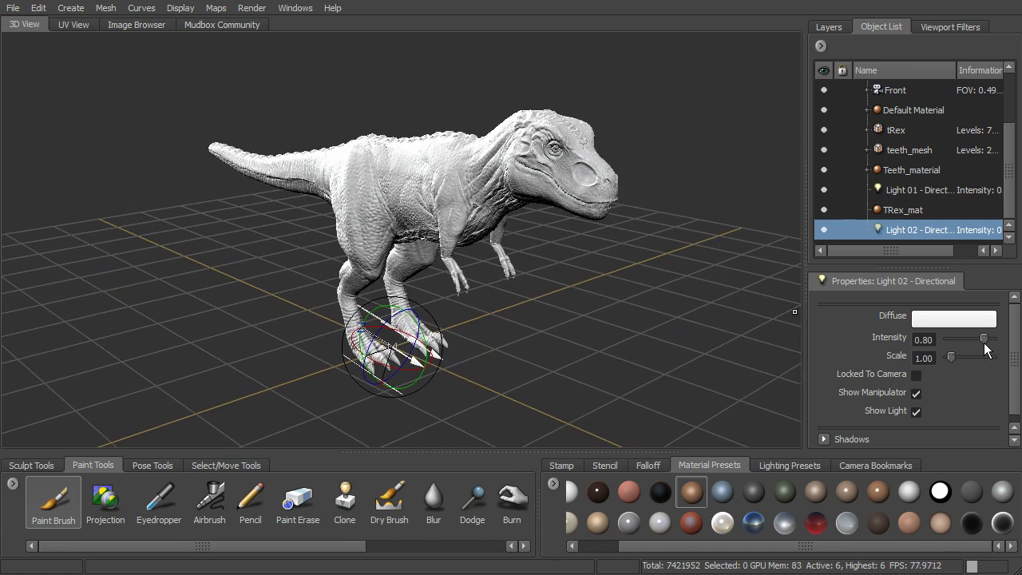
{"action": "left_click_drag", "start_coordinate": [985, 340], "coordinate": [977, 340]}
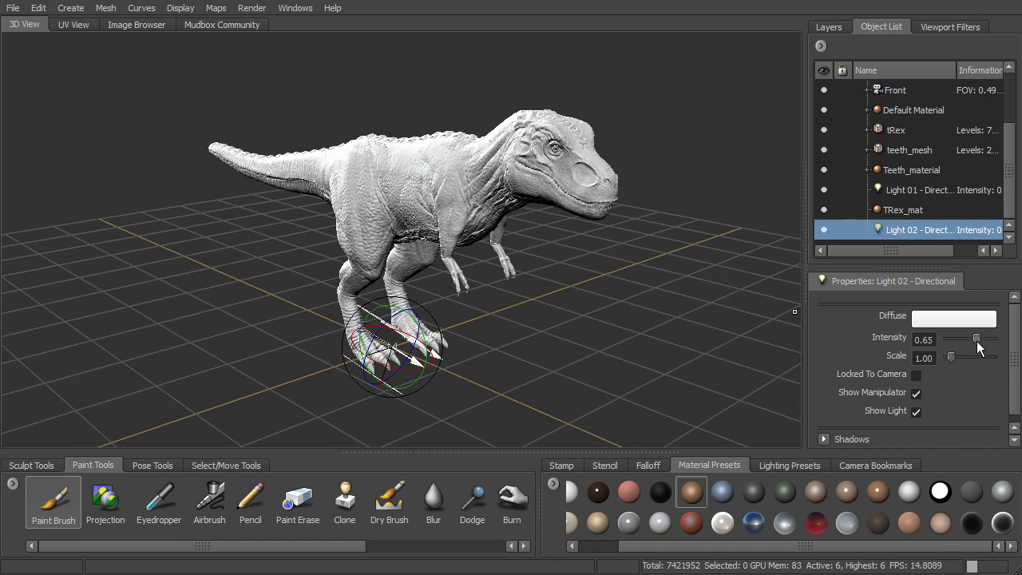
{"action": "left_click_drag", "start_coordinate": [787, 312], "coordinate": [676, 313], "text": "alt"}
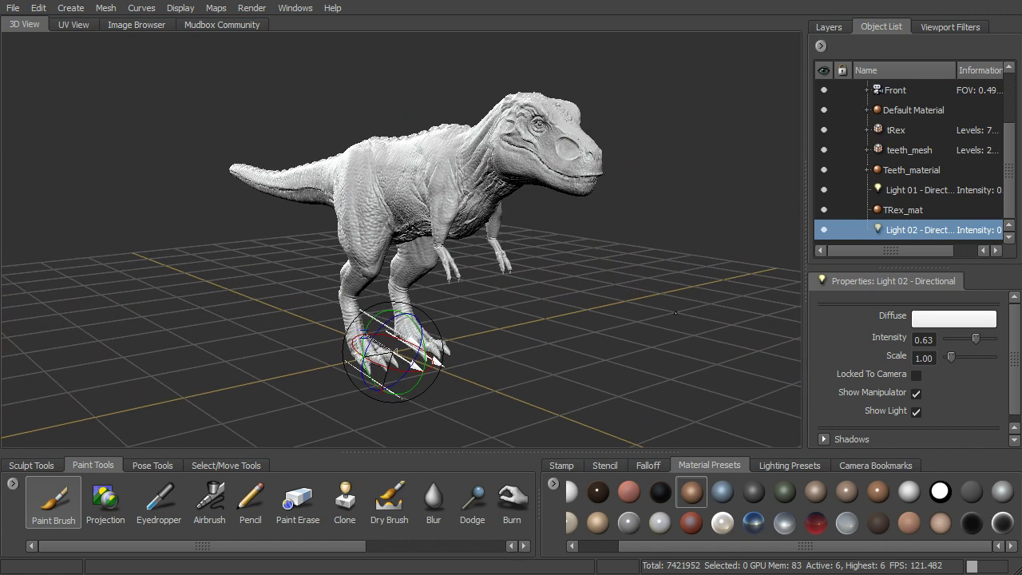
Unlock Light 01 from the camera with its manipulator and light displayed, and set its intensity to 0.58.
{"action": "left_click", "coordinate": [910, 194]}
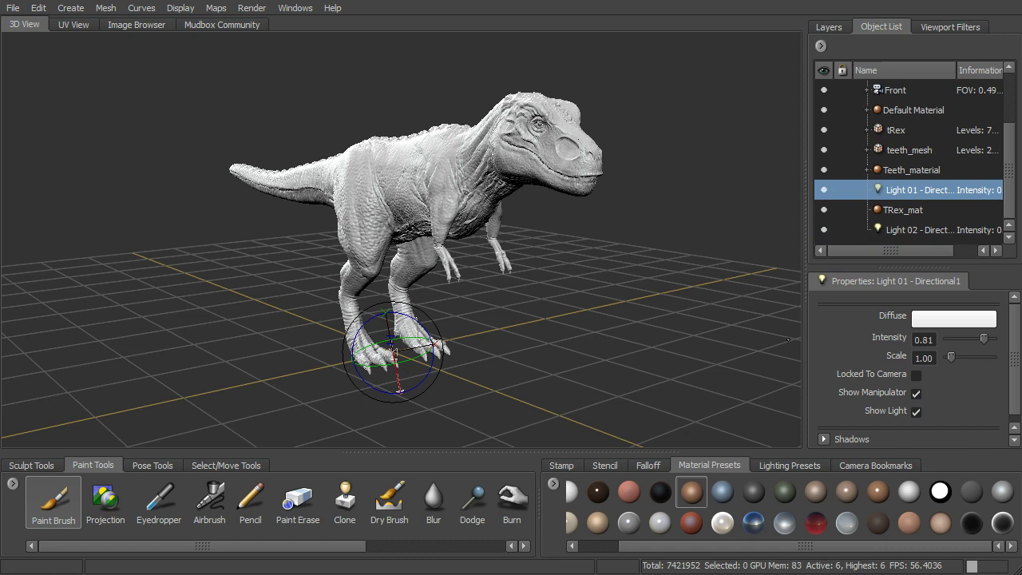
{"action": "mouse_move", "coordinate": [655, 278]}
{"action": "left_mouse_down", "text": "alt"}
{"action": "mouse_move", "coordinate": [630, 301]}
{"action": "mouse_move", "coordinate": [589, 298]}
{"action": "left_mouse_up", "text": "alt"}
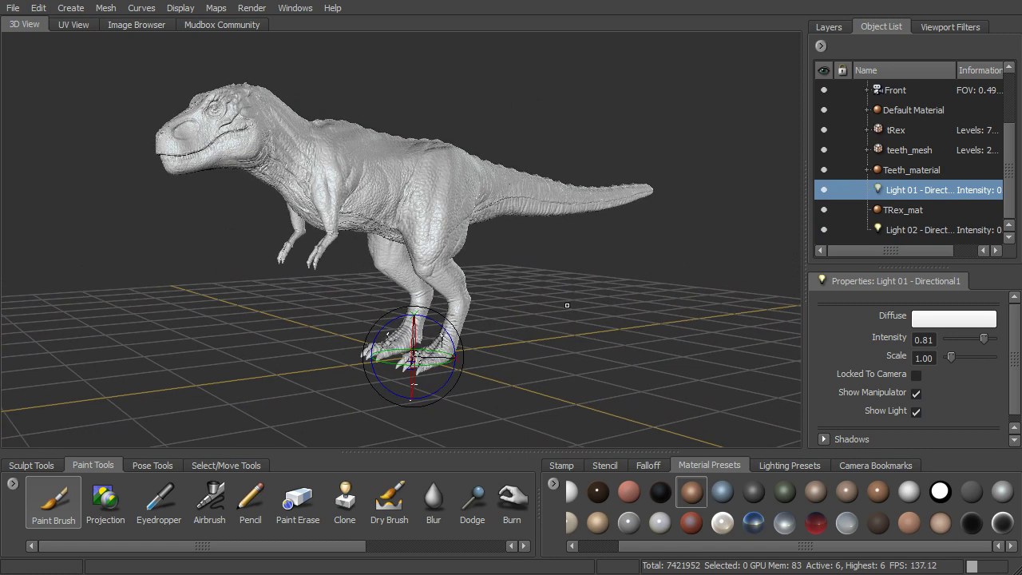
{"action": "left_click_drag", "start_coordinate": [984, 338], "coordinate": [974, 340]}
{"action": "left_click_drag", "start_coordinate": [560, 269], "coordinate": [784, 274], "text": "alt"}
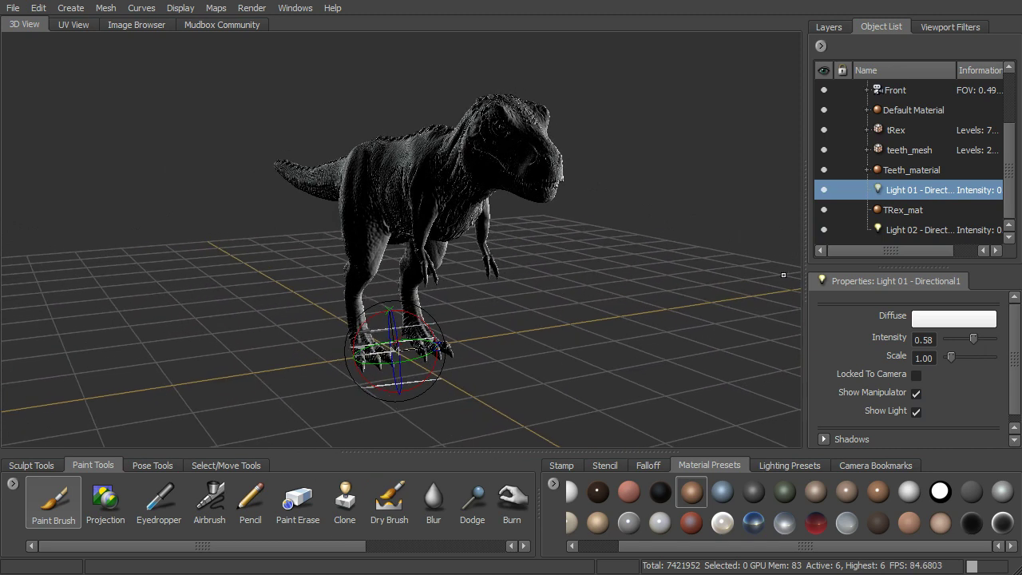
Re-aim Light 02 with its manipulator and set its intensity to 0.82.
{"action": "left_click", "coordinate": [903, 230]}
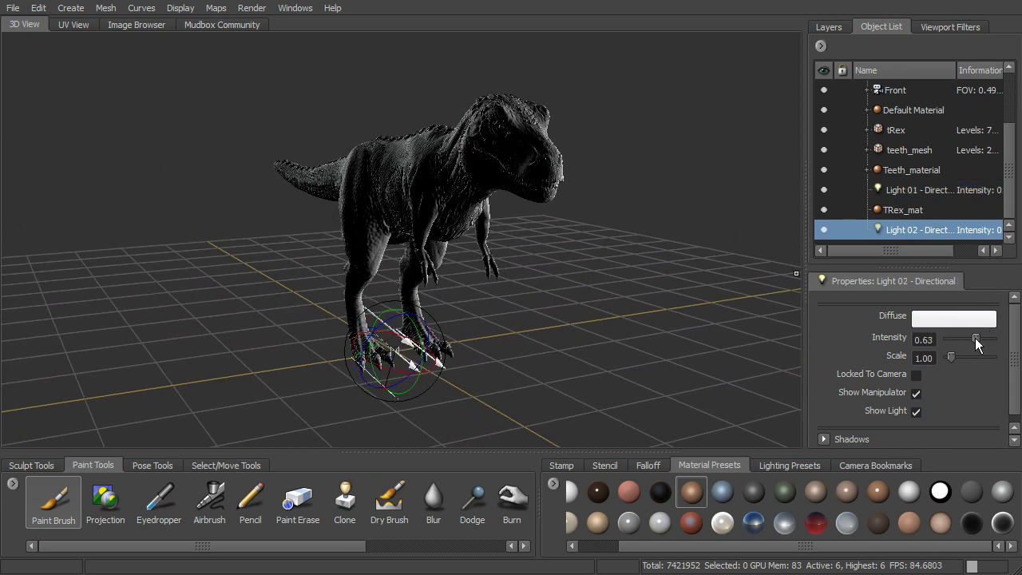
{"action": "mouse_move", "coordinate": [797, 273]}
{"action": "left_mouse_down", "text": "alt"}
{"action": "mouse_move", "coordinate": [613, 317]}
{"action": "mouse_move", "coordinate": [605, 310]}
{"action": "mouse_move", "coordinate": [694, 307]}
{"action": "left_mouse_up", "text": "alt"}
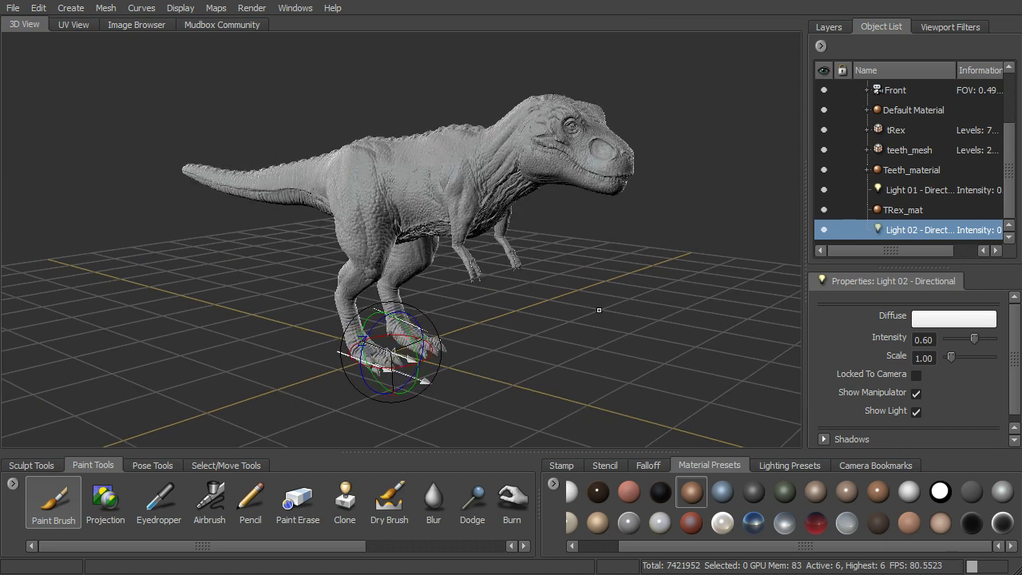
{"action": "mouse_move", "coordinate": [599, 310]}
{"action": "left_mouse_down"}
{"action": "mouse_move", "coordinate": [617, 341]}
{"action": "mouse_move", "coordinate": [612, 301]}
{"action": "left_mouse_up"}
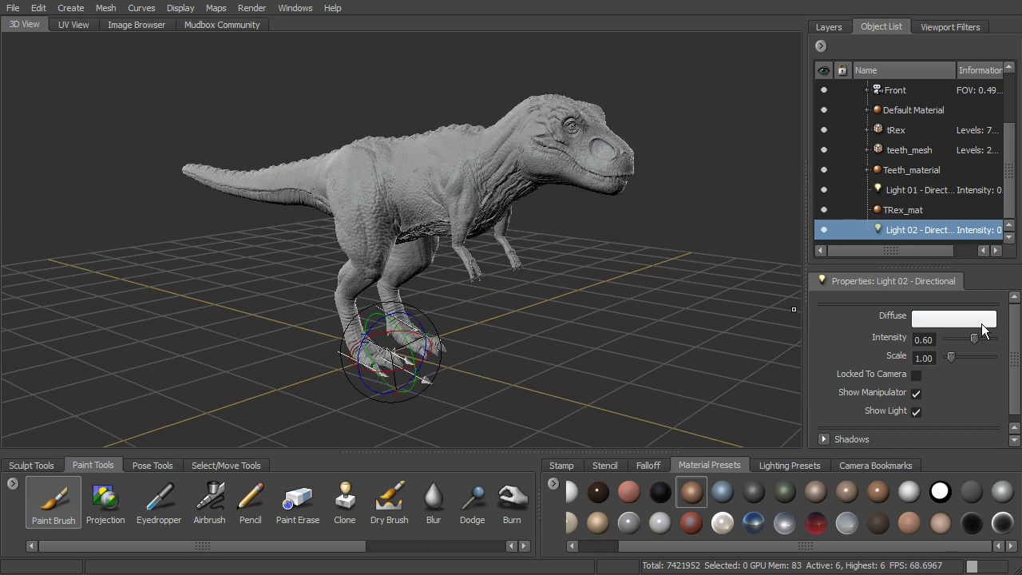
{"action": "left_click_drag", "start_coordinate": [975, 342], "coordinate": [987, 343]}
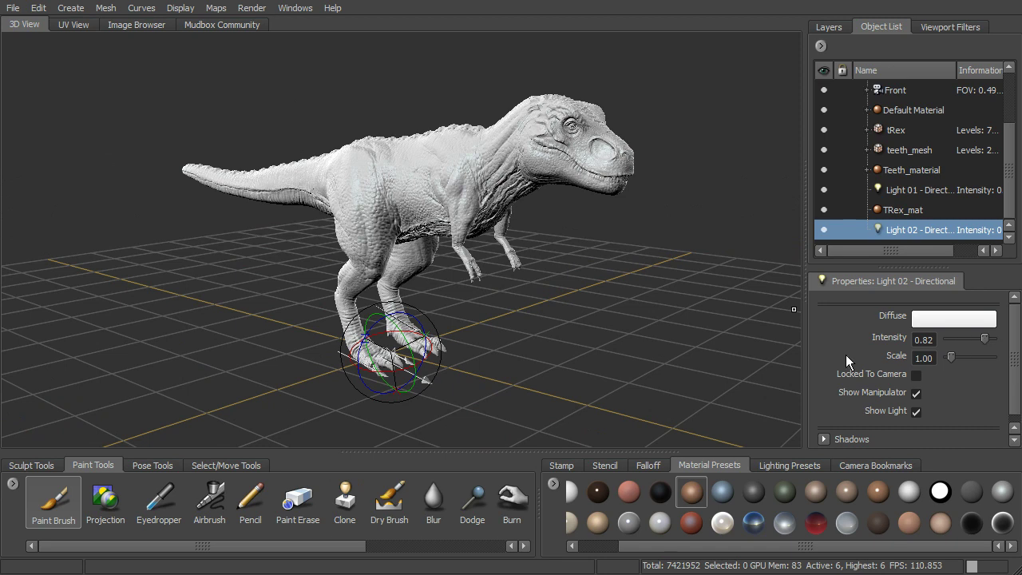
Hide the manipulator and light display of Light 02.
{"action": "left_click", "coordinate": [916, 393]}
{"action": "left_click", "coordinate": [916, 411]}
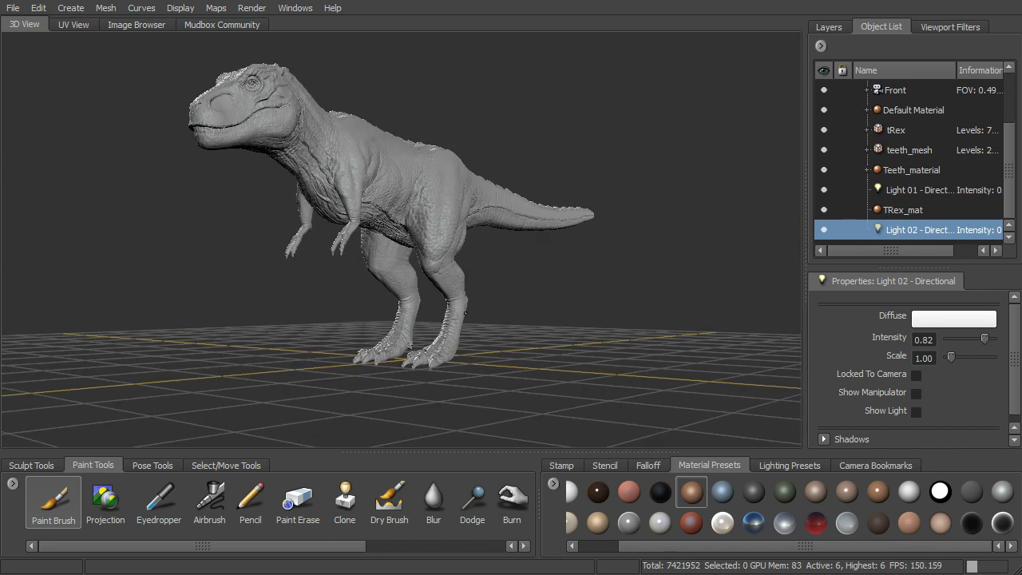
{"action": "left_click_drag", "start_coordinate": [563, 305], "coordinate": [520, 240], "text": "alt"}
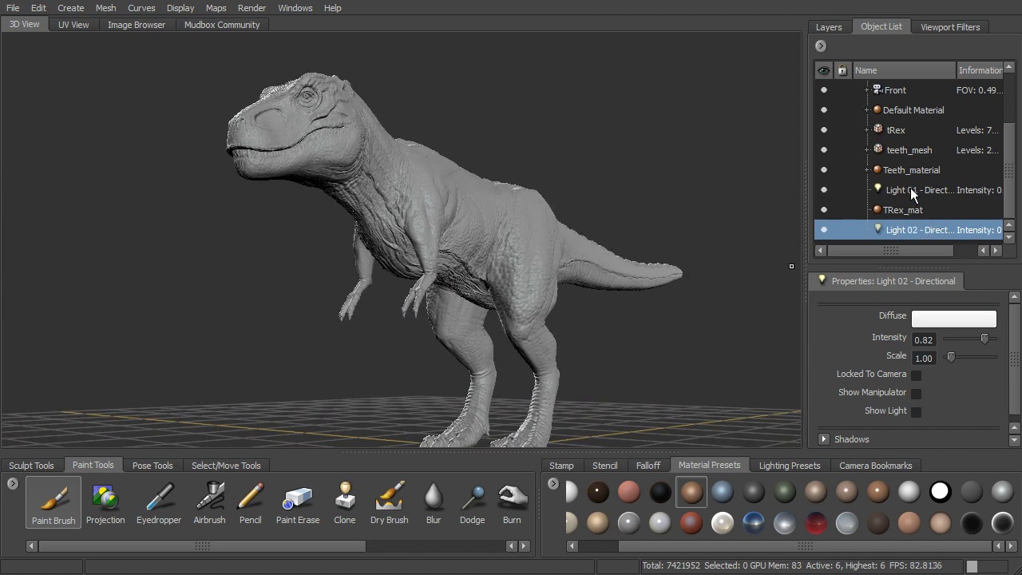
Tint the diffuse color of Light 01 a very pale green, trying a pale blue tint first.
{"action": "left_click", "coordinate": [914, 192]}
{"action": "left_click", "coordinate": [966, 320]}
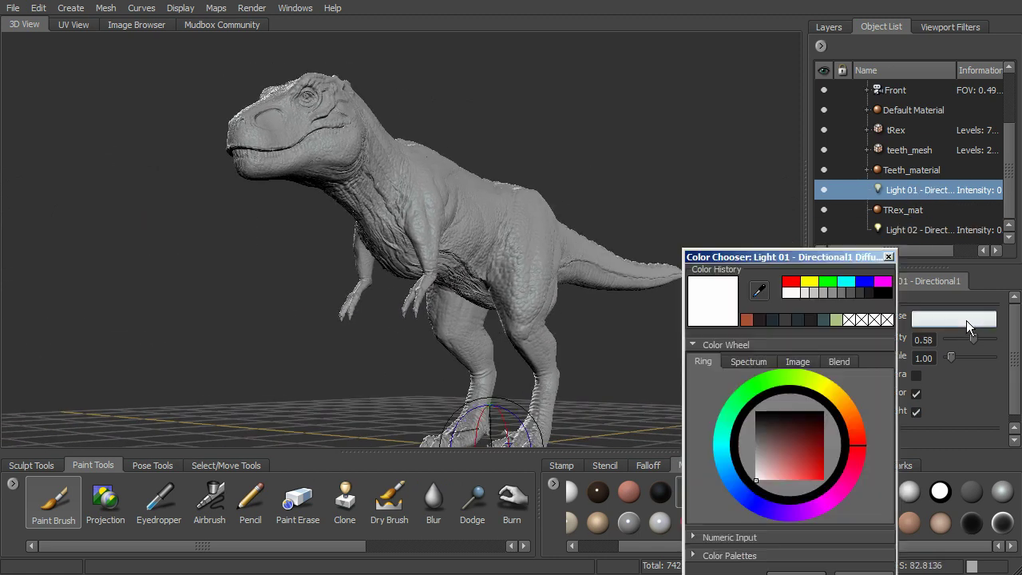
{"action": "left_click", "coordinate": [752, 496]}
{"action": "left_click", "coordinate": [762, 472]}
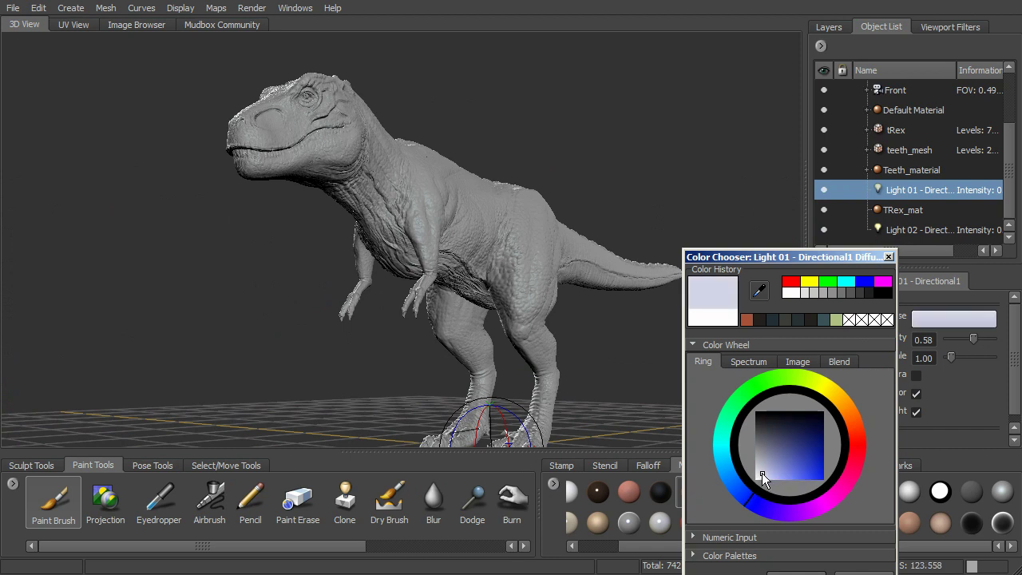
{"action": "left_click", "coordinate": [750, 394]}
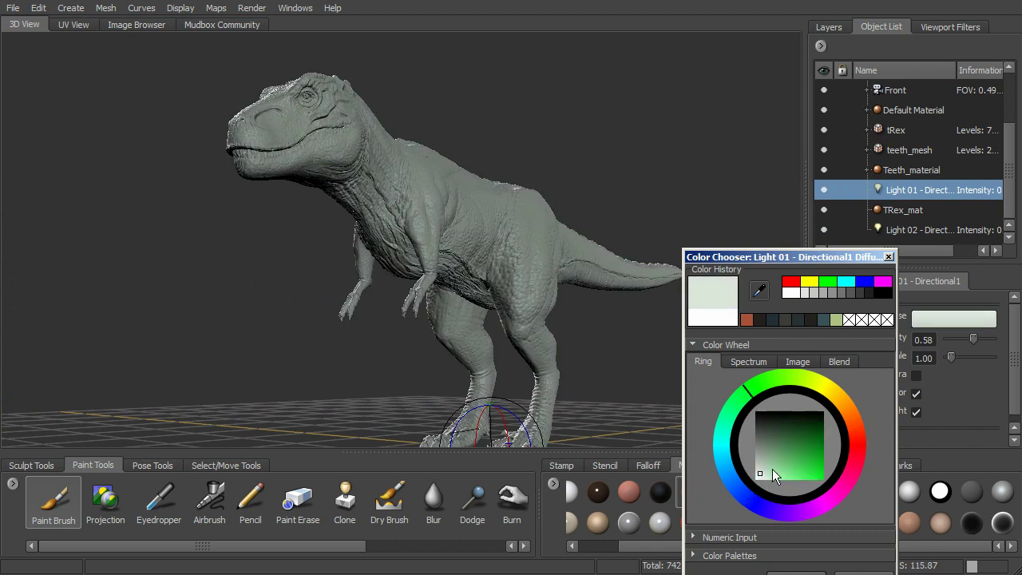
{"action": "left_click_drag", "start_coordinate": [773, 471], "coordinate": [763, 479]}
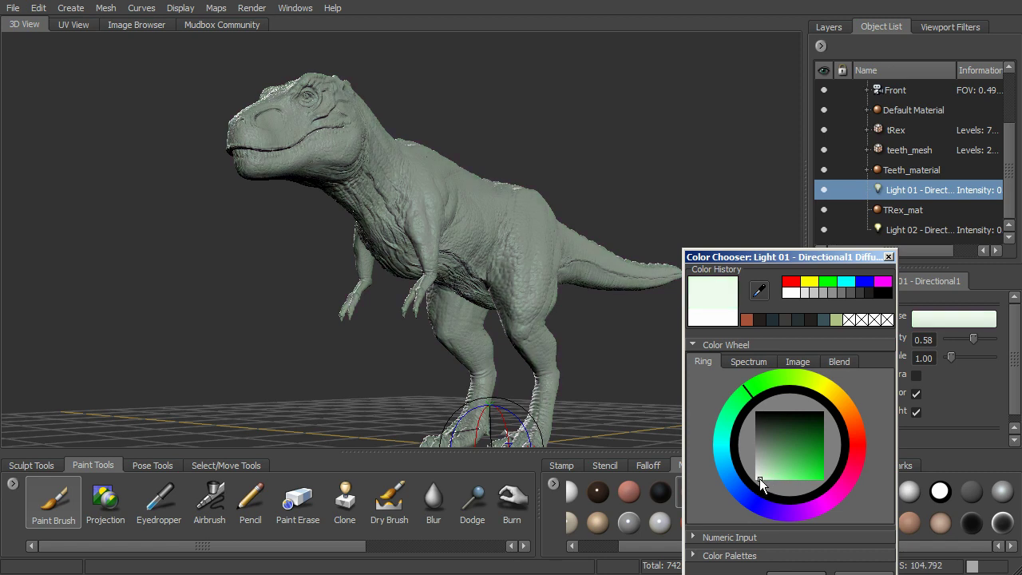
{"action": "left_click_drag", "start_coordinate": [813, 264], "coordinate": [739, 127]}
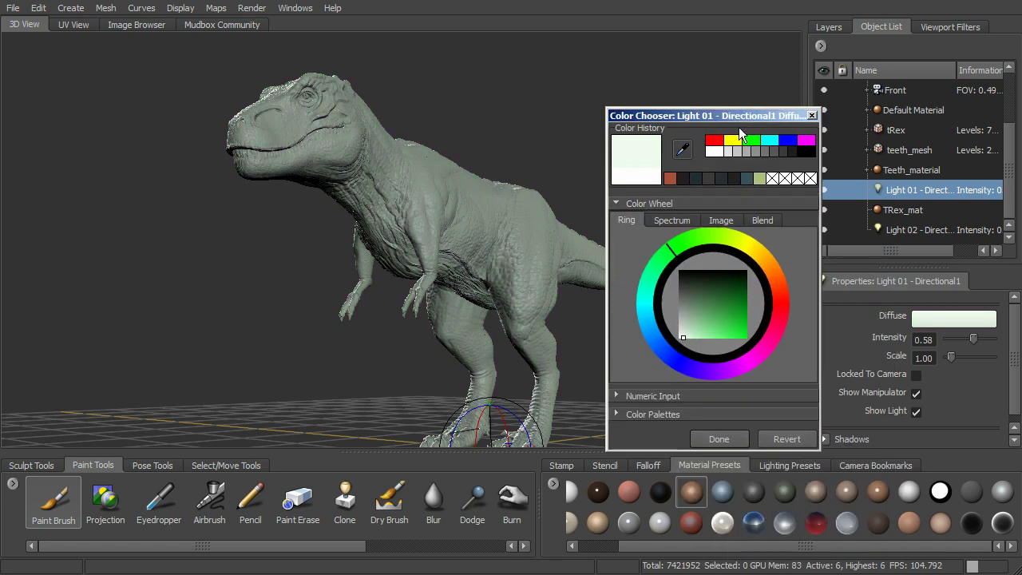
{"action": "left_click", "coordinate": [722, 438]}
Reveal the shadow settings of Light 01 and examine the lighting on the other side of the T-Rex.
{"action": "left_click", "coordinate": [831, 438]}
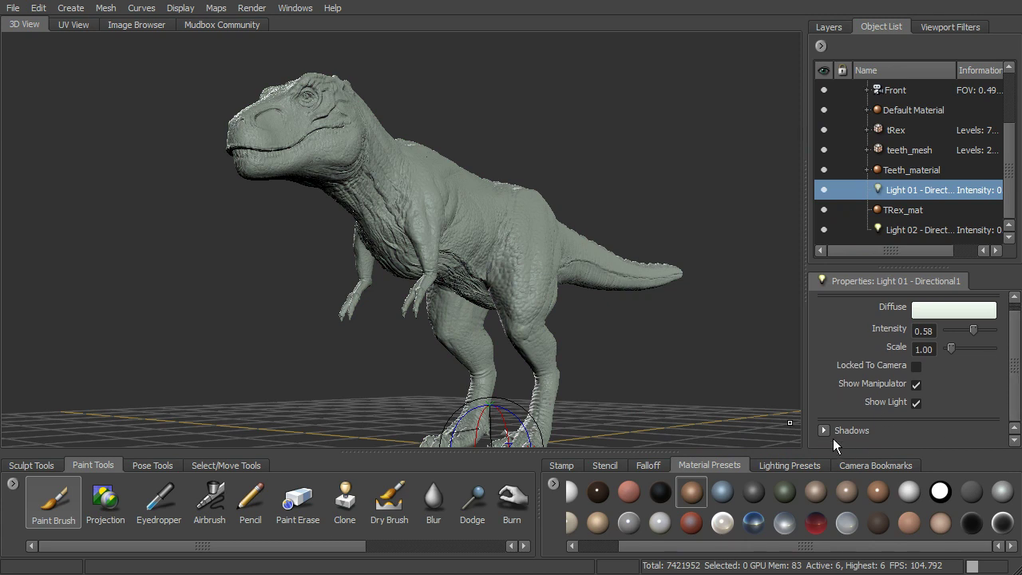
{"action": "scroll", "coordinate": [978, 390], "scroll_direction": "down", "scroll_amount": 3}
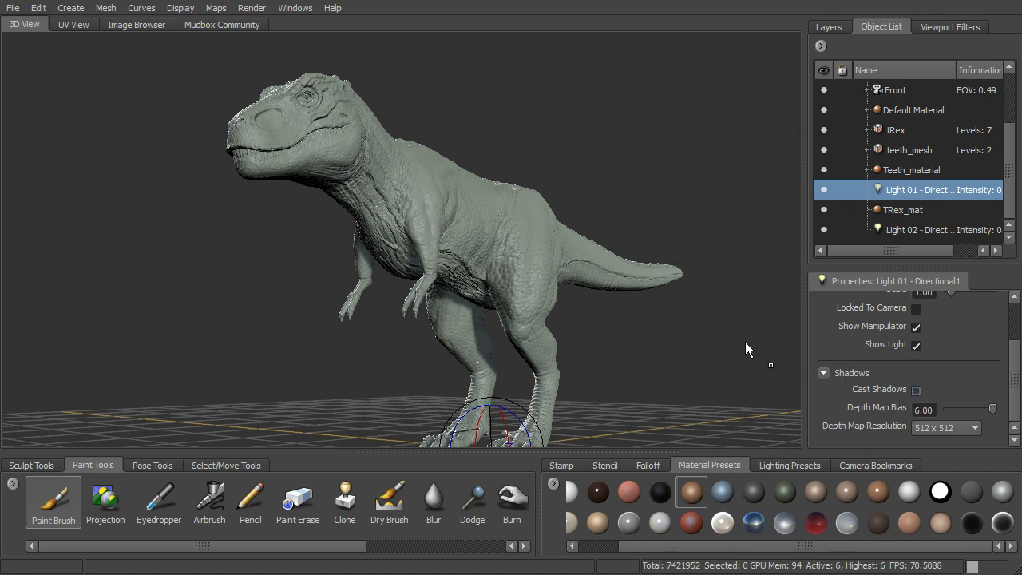
{"action": "left_click_drag", "start_coordinate": [679, 299], "coordinate": [668, 272], "text": "alt"}
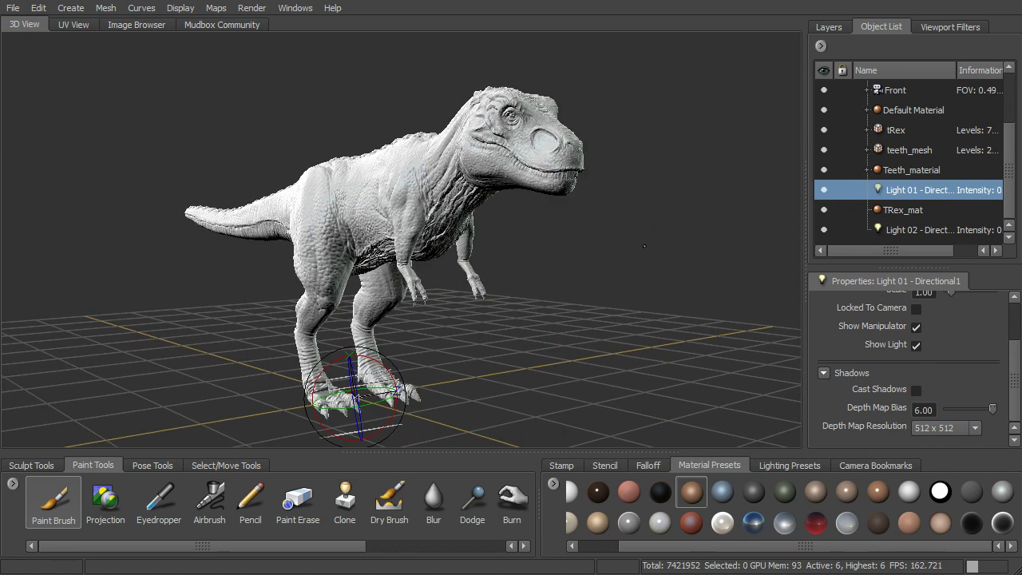
{"action": "left_click_drag", "start_coordinate": [644, 246], "coordinate": [639, 251], "text": "alt"}
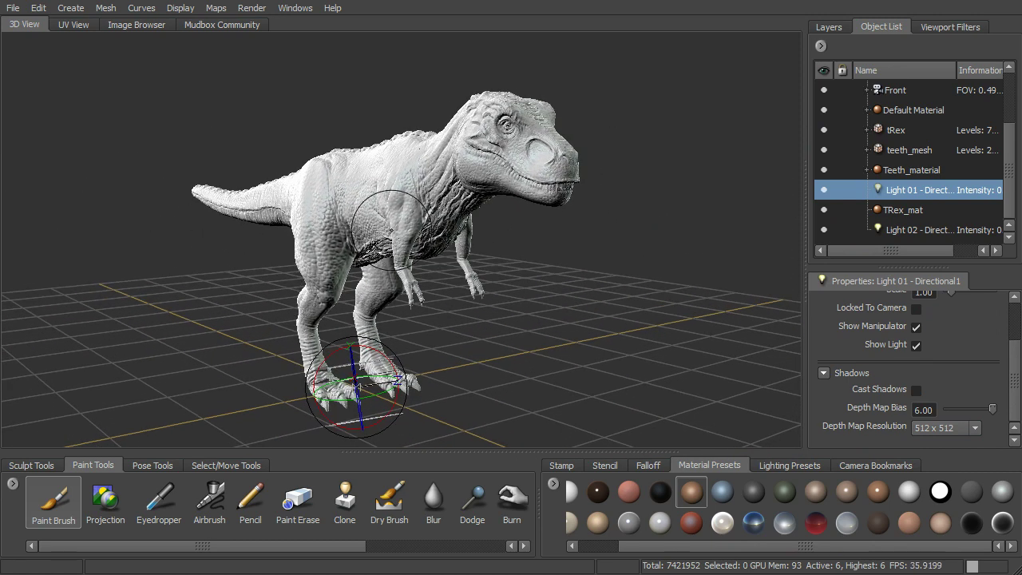
Create an image-based light and select it in the object list to show its properties.
{"action": "left_click", "coordinate": [70, 8]}
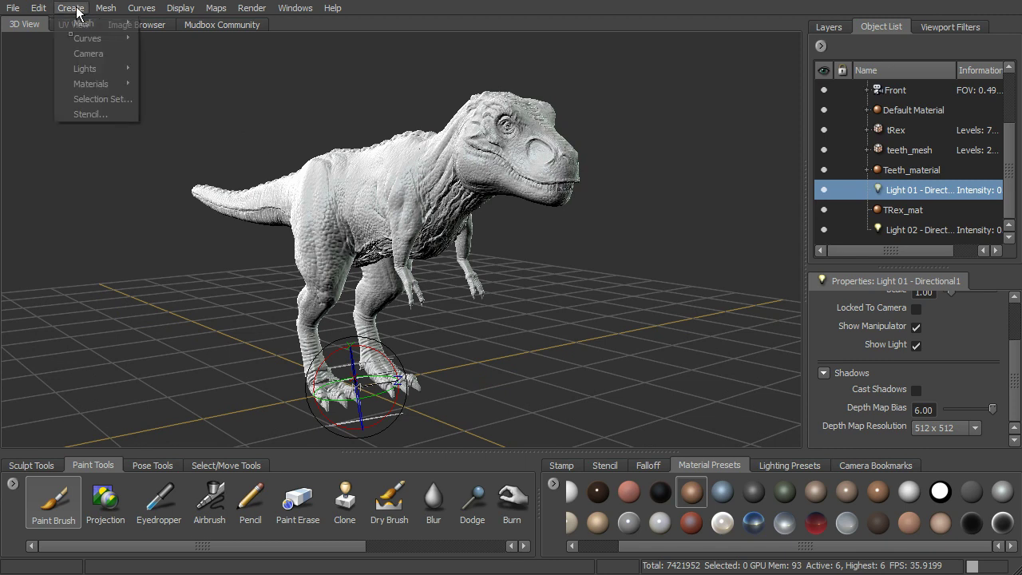
{"action": "mouse_move", "coordinate": [89, 73]}
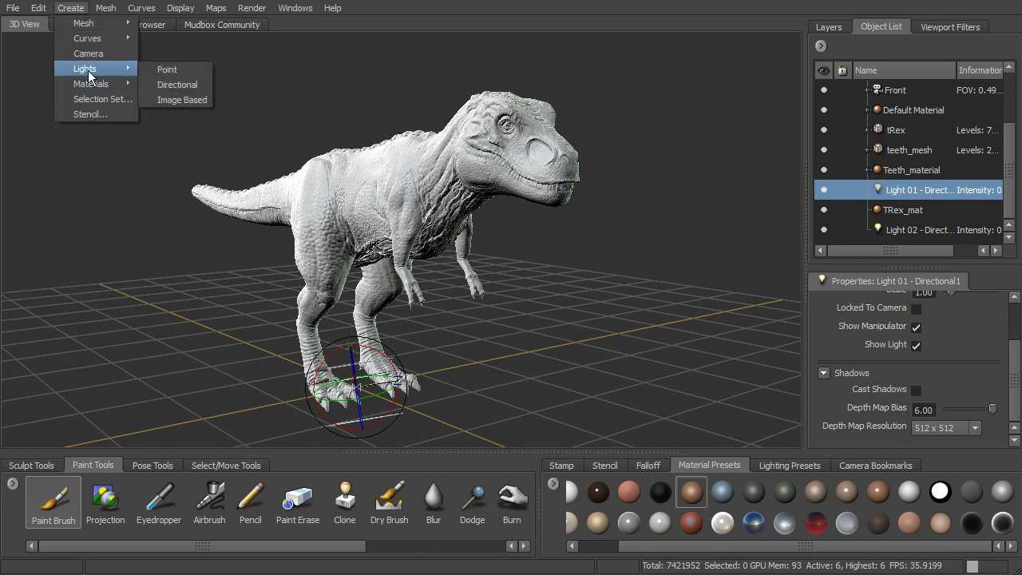
{"action": "left_click", "coordinate": [162, 99]}
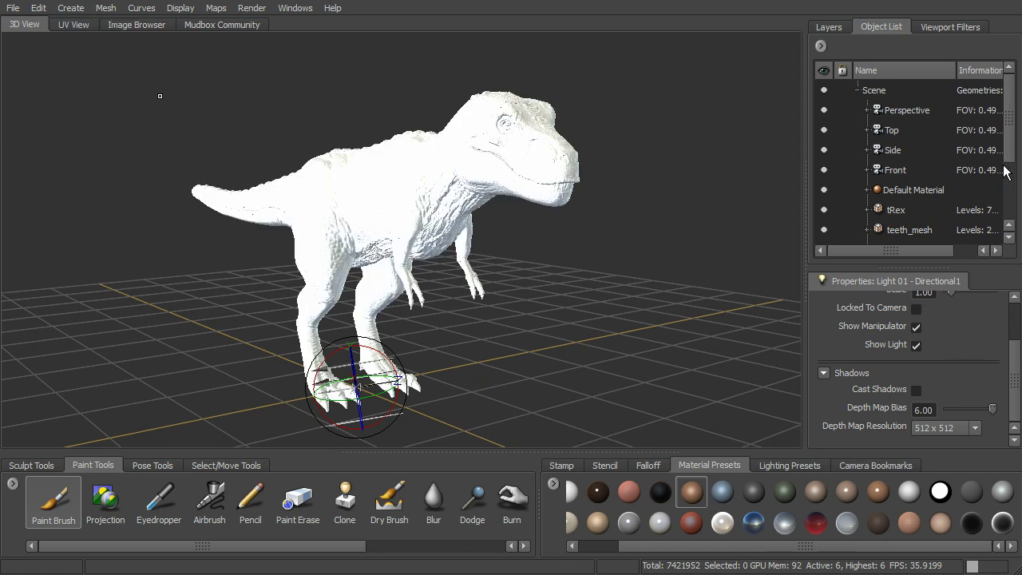
{"action": "left_click_drag", "start_coordinate": [1011, 137], "coordinate": [1008, 185]}
{"action": "left_click", "coordinate": [916, 233]}
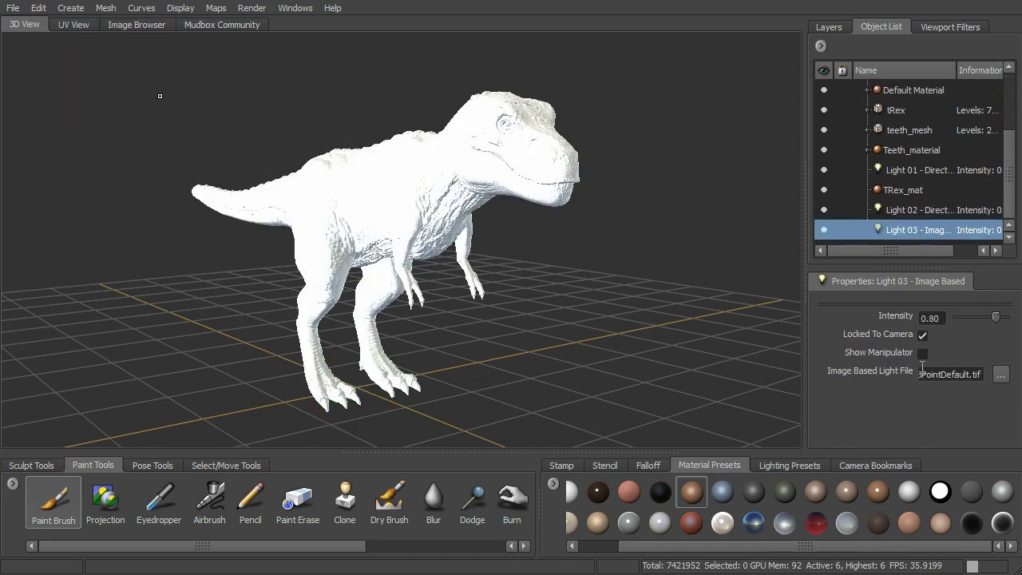
Load overcast.exr from the textures/Lightprobes folder as the image for Light 03 and set its intensity to 0.59.
{"action": "left_click_drag", "start_coordinate": [974, 375], "coordinate": [1021, 385]}
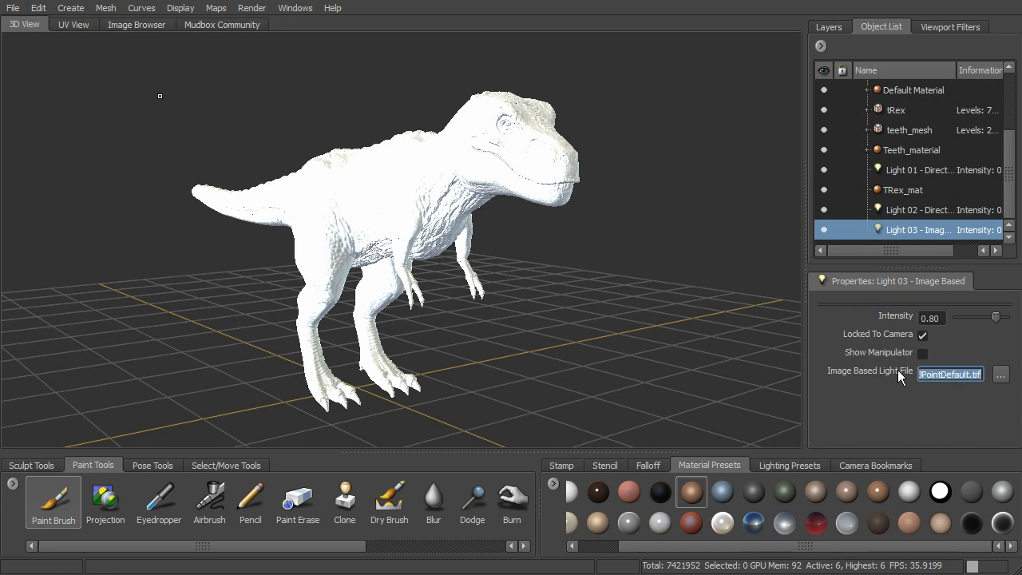
{"action": "left_click", "coordinate": [1001, 375]}
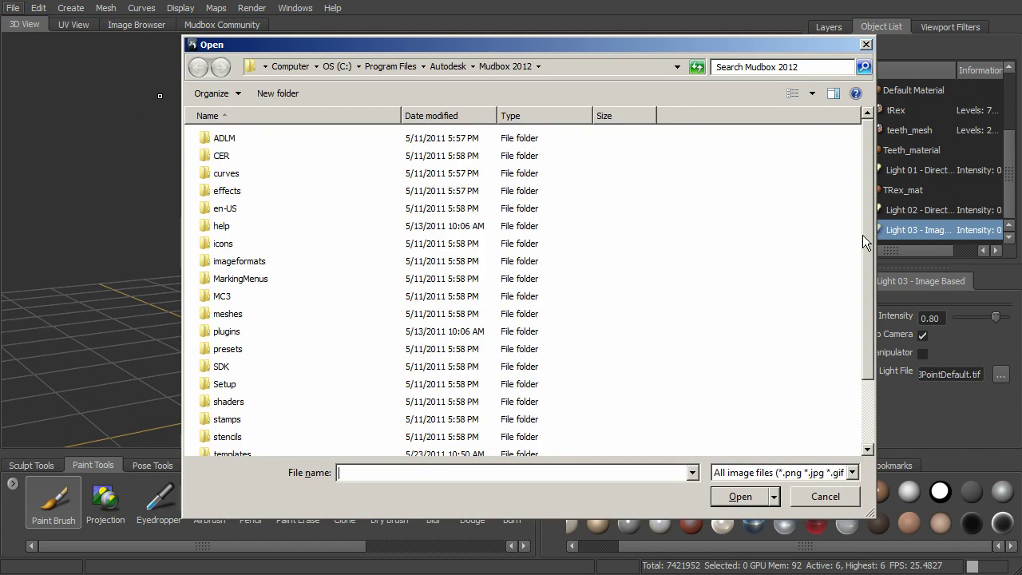
{"action": "left_click_drag", "start_coordinate": [863, 236], "coordinate": [850, 329]}
{"action": "left_click", "coordinate": [233, 377]}
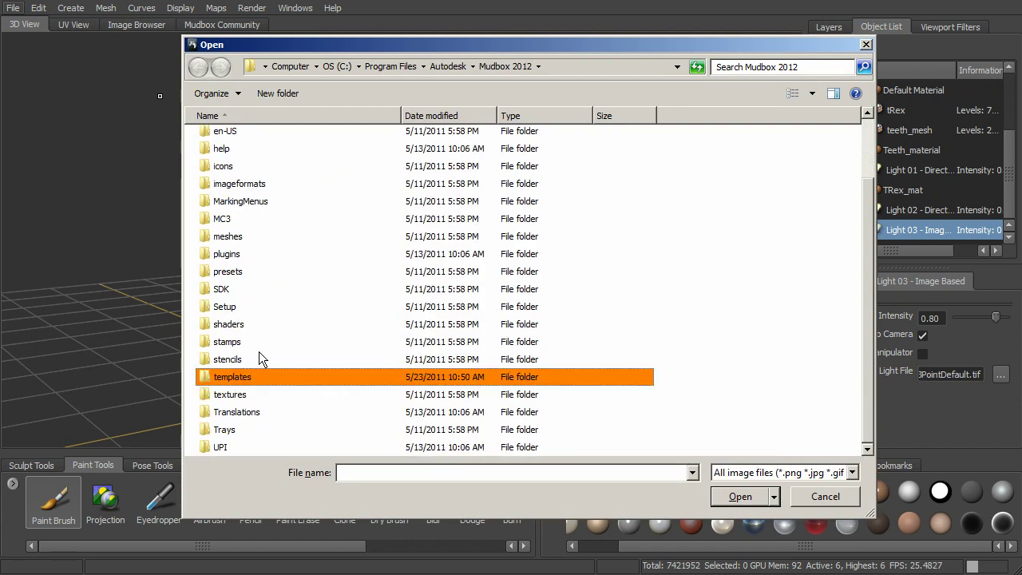
{"action": "double_click", "coordinate": [240, 400]}
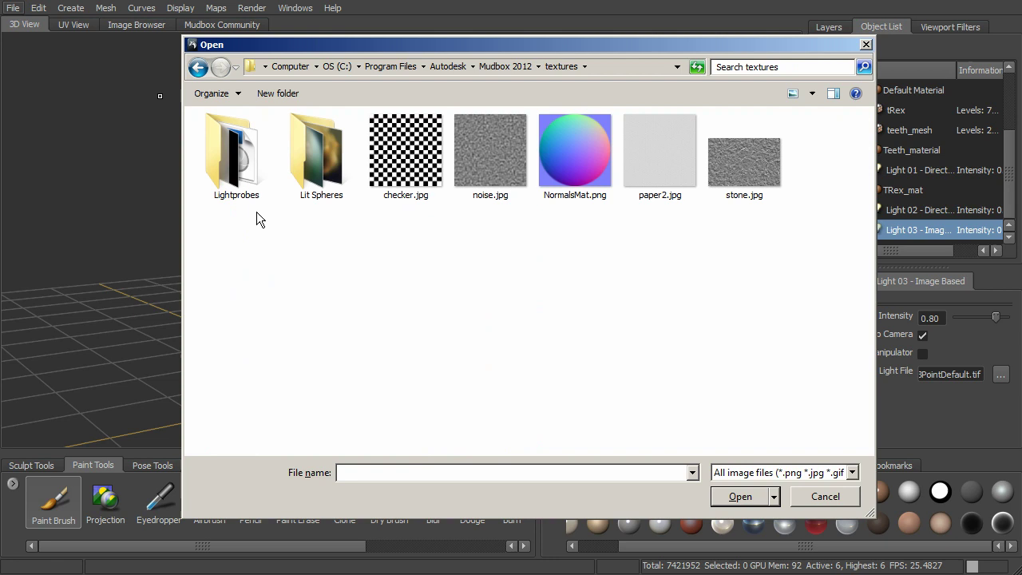
{"action": "double_click", "coordinate": [229, 173]}
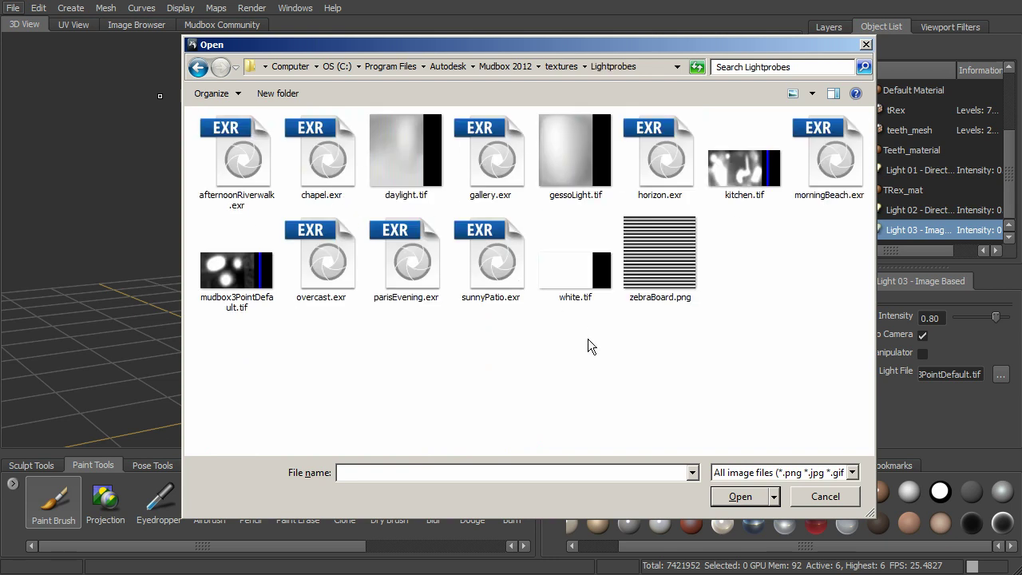
{"action": "left_click", "coordinate": [327, 272]}
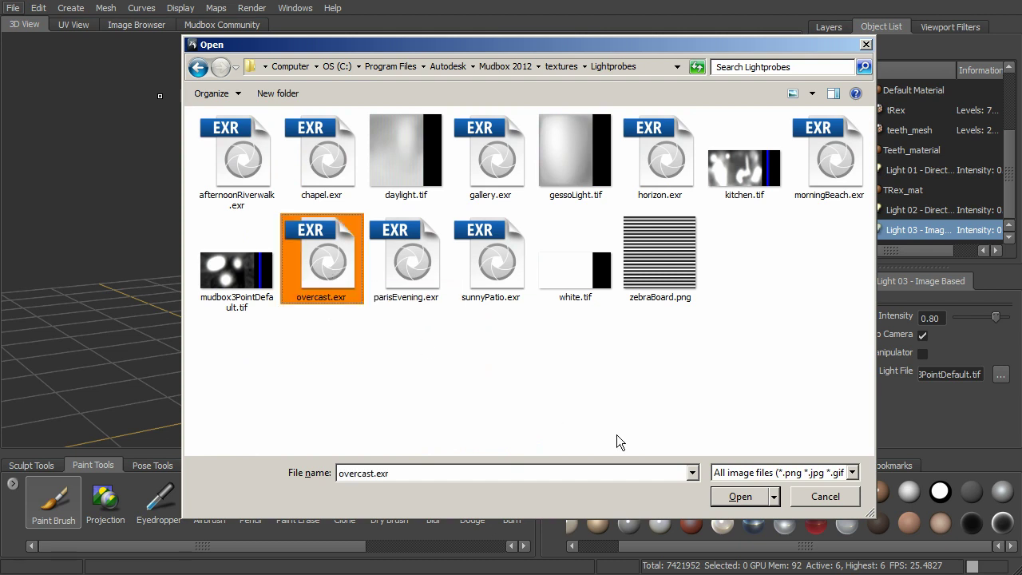
{"action": "left_click", "coordinate": [737, 496]}
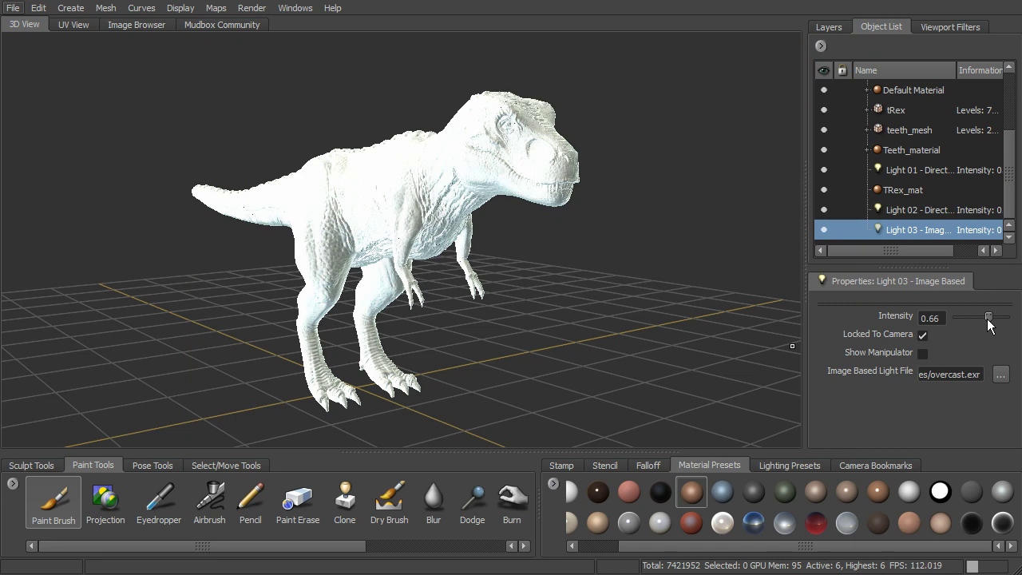
{"action": "left_click_drag", "start_coordinate": [996, 319], "coordinate": [985, 325]}
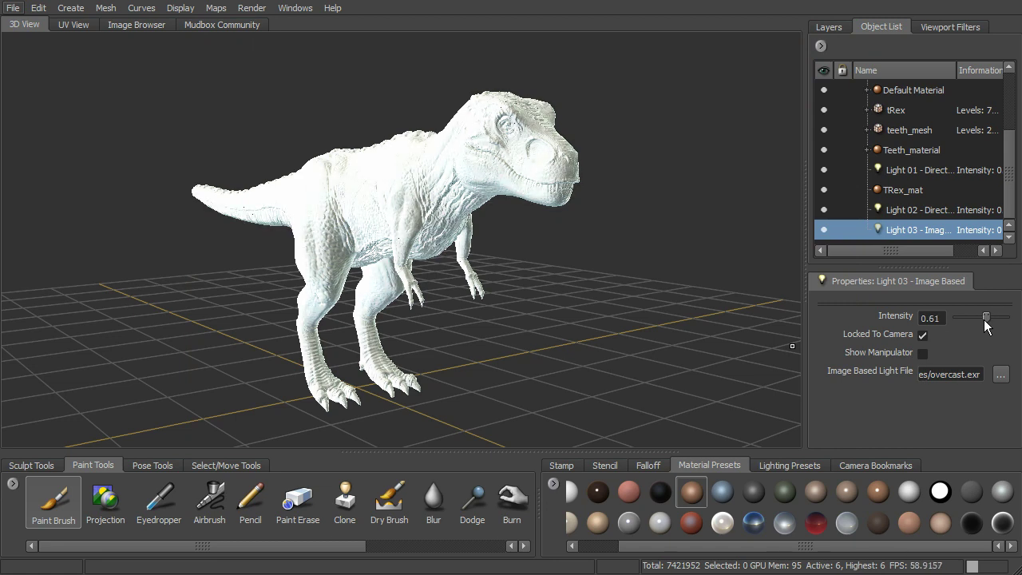
Set the intensity of directional Light 02 to 0.54 and check the T-Rex up close.
{"action": "left_click", "coordinate": [914, 206]}
{"action": "left_click", "coordinate": [913, 170]}
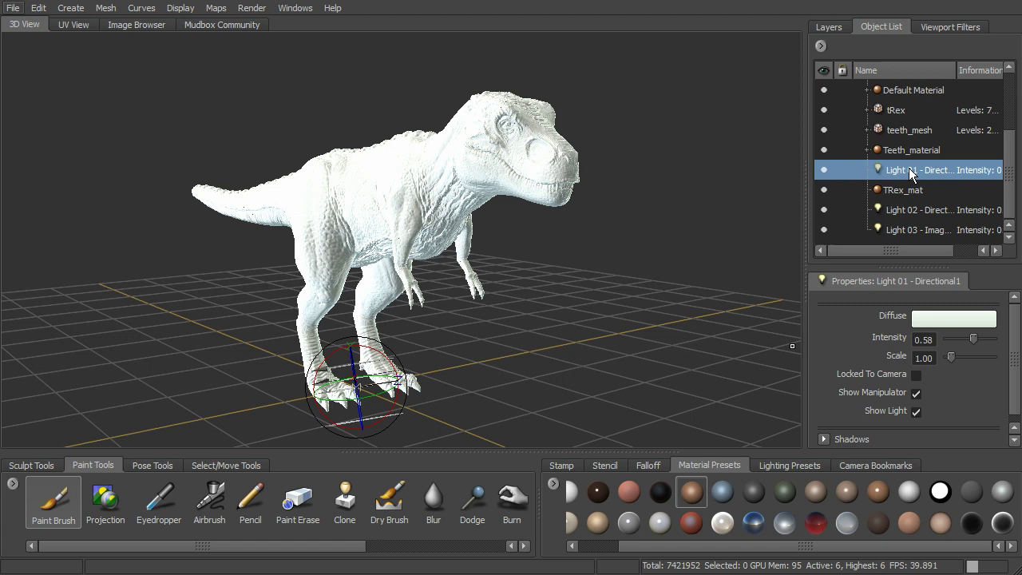
{"action": "left_click", "coordinate": [929, 210]}
{"action": "mouse_move", "coordinate": [983, 338]}
{"action": "left_mouse_down"}
{"action": "mouse_move", "coordinate": [962, 342]}
{"action": "mouse_move", "coordinate": [970, 345]}
{"action": "left_mouse_up"}
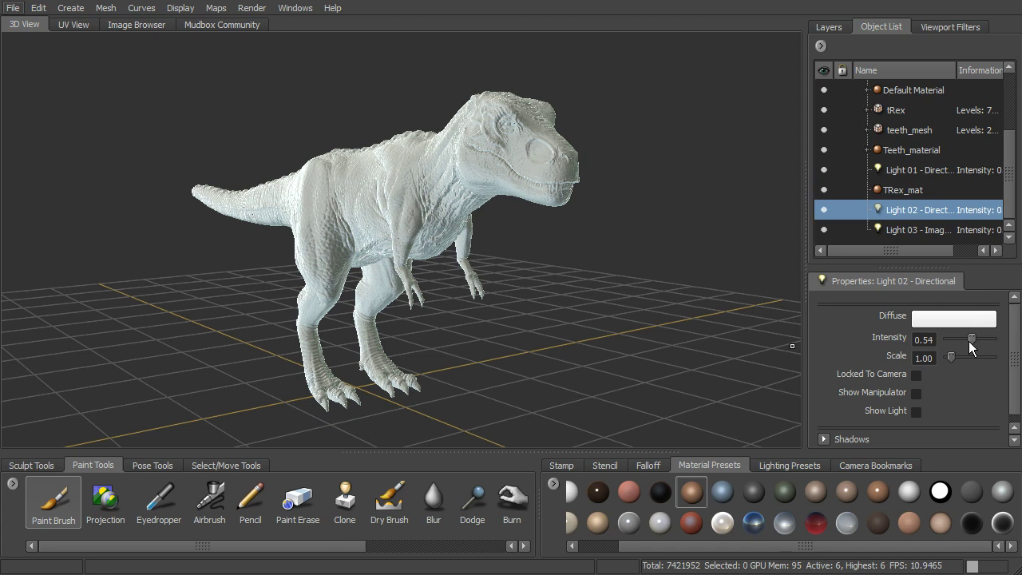
{"action": "mouse_move", "coordinate": [551, 268]}
{"action": "left_mouse_down", "text": "alt"}
{"action": "mouse_move", "coordinate": [647, 266]}
{"action": "mouse_move", "coordinate": [576, 265]}
{"action": "mouse_move", "coordinate": [549, 287]}
{"action": "left_mouse_up", "text": "alt"}
{"action": "right_click_drag", "start_coordinate": [550, 286], "coordinate": [607, 303], "text": "alt"}
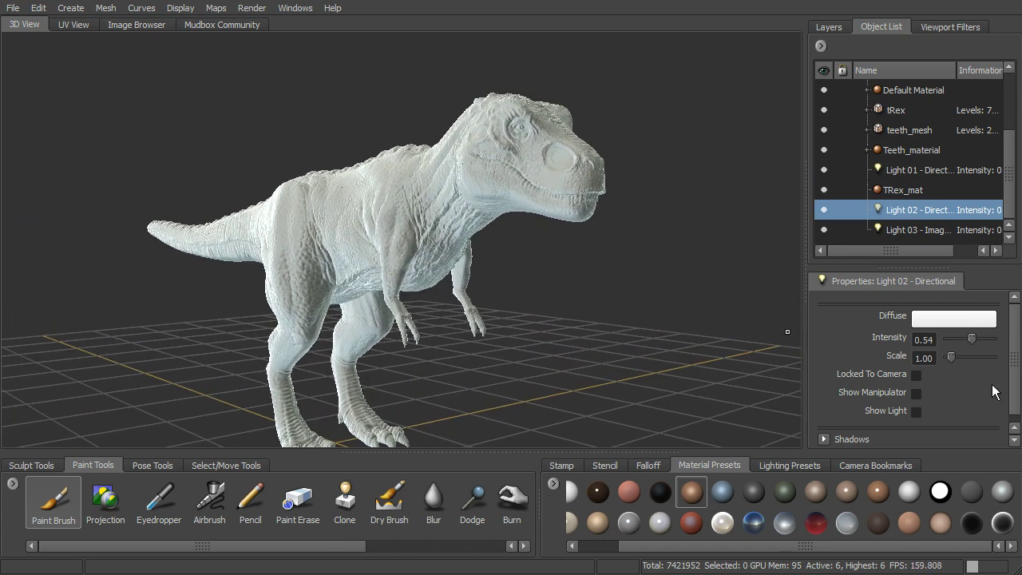
Switch the image-based light file of Light 03 to sunnyPatio.exr and view the effect on the T-Rex.
{"action": "left_click", "coordinate": [920, 231]}
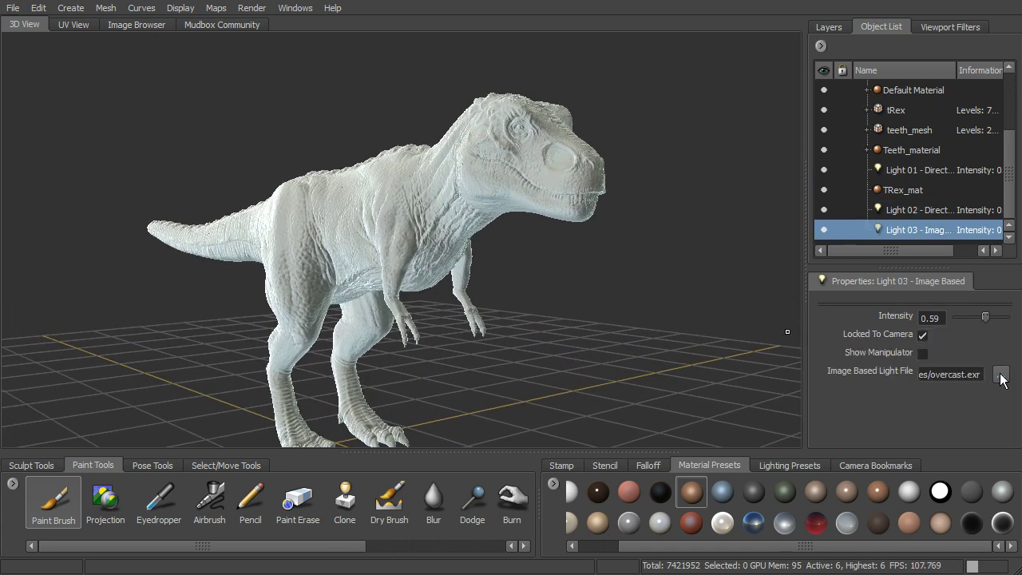
{"action": "left_click", "coordinate": [1001, 375]}
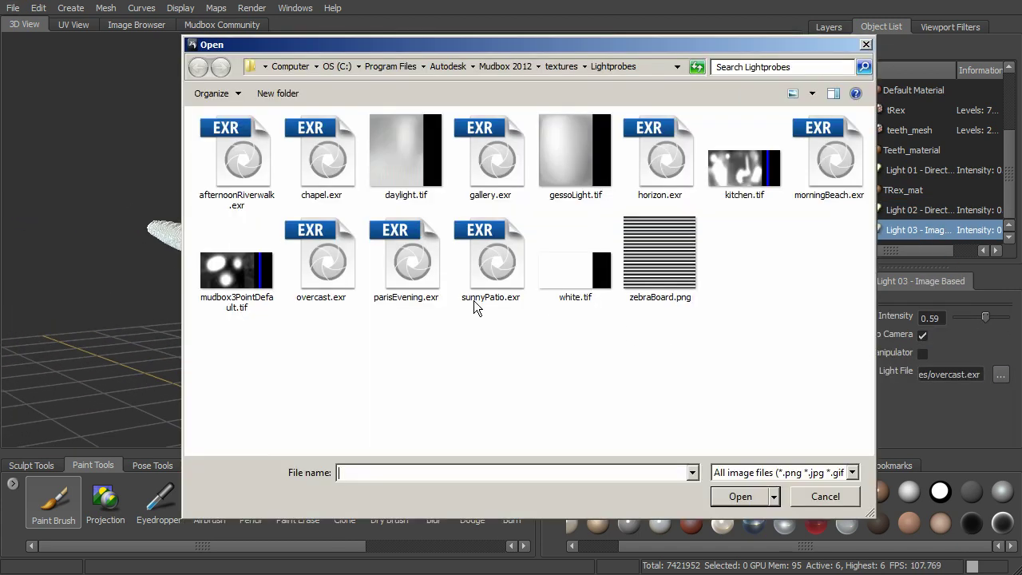
{"action": "left_click", "coordinate": [513, 274]}
{"action": "left_click", "coordinate": [741, 496]}
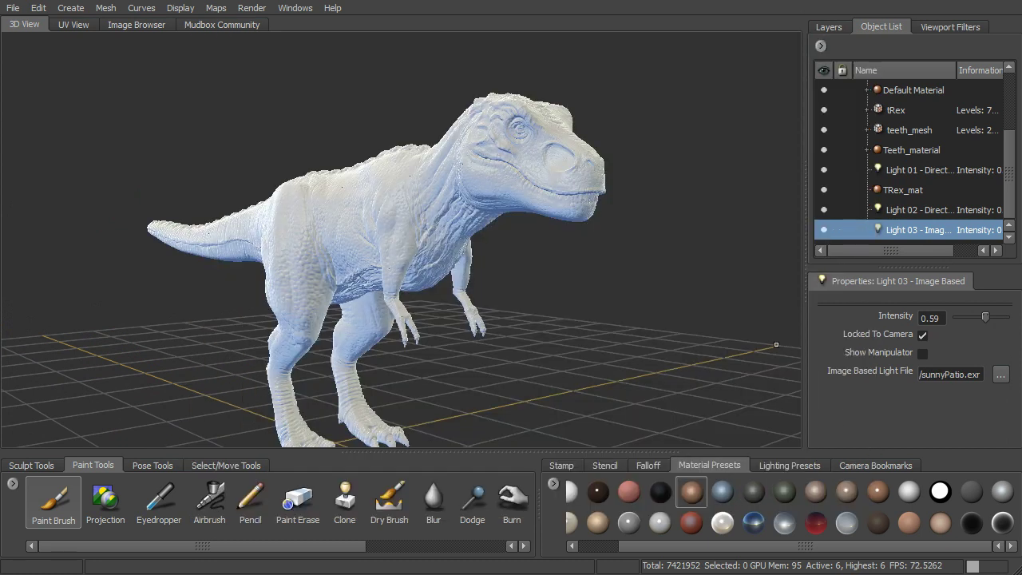
{"action": "left_click_drag", "start_coordinate": [673, 285], "coordinate": [774, 292], "text": "alt"}
Switch the image-based light file of Light 03 to morningBeach.exr and set its intensity to 0.28.
{"action": "left_click", "coordinate": [995, 375]}
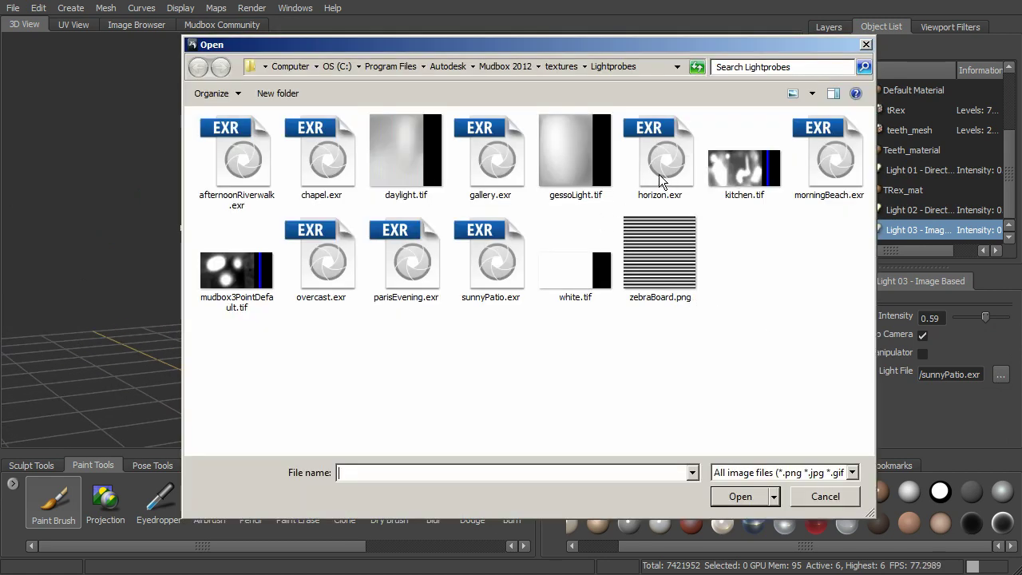
{"action": "left_click", "coordinate": [817, 174]}
{"action": "left_click", "coordinate": [741, 496]}
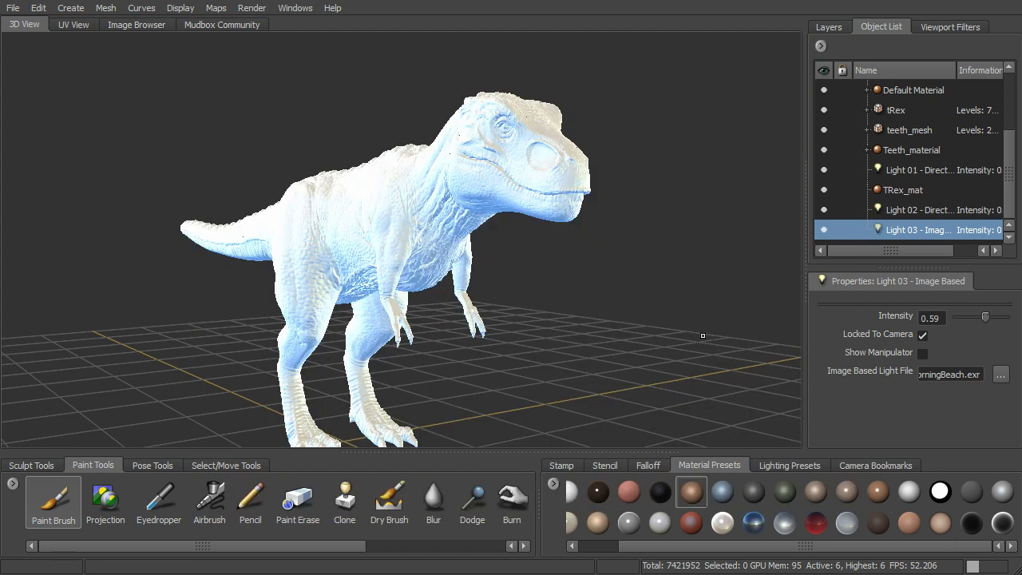
{"action": "left_click_drag", "start_coordinate": [644, 289], "coordinate": [616, 289], "text": "alt"}
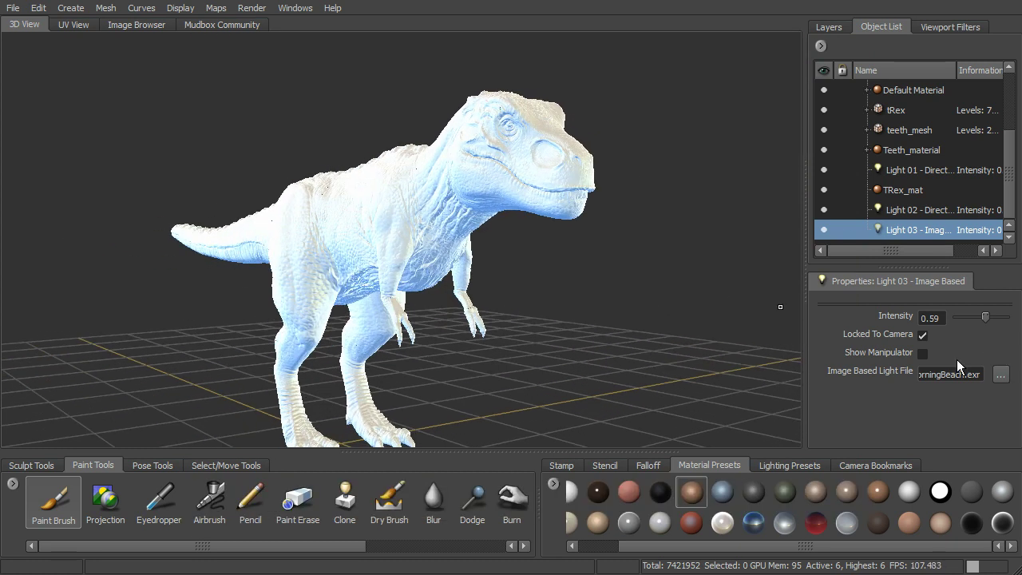
{"action": "left_click_drag", "start_coordinate": [986, 318], "coordinate": [972, 319]}
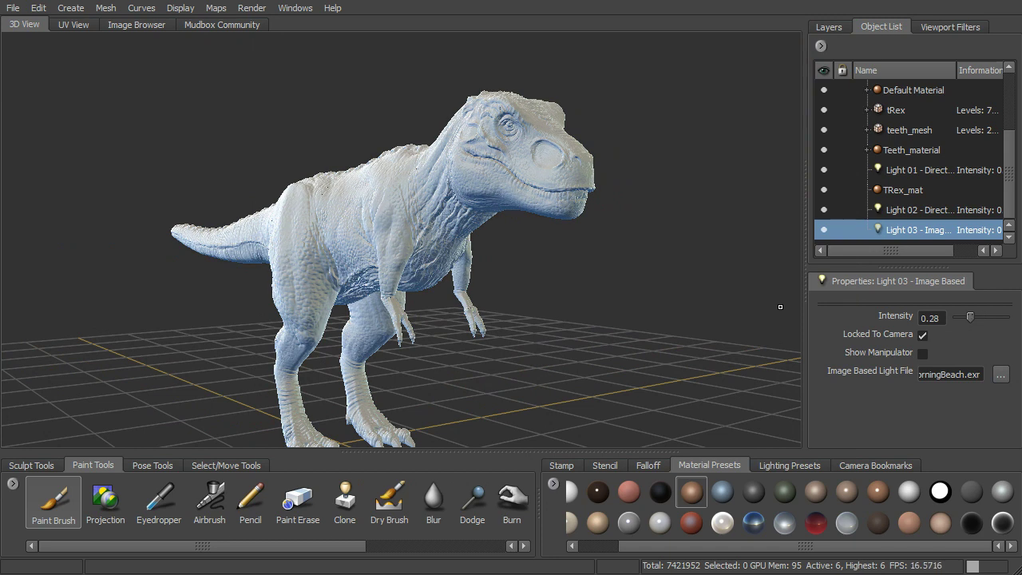
{"action": "left_click_drag", "start_coordinate": [703, 307], "coordinate": [744, 305], "text": "alt"}
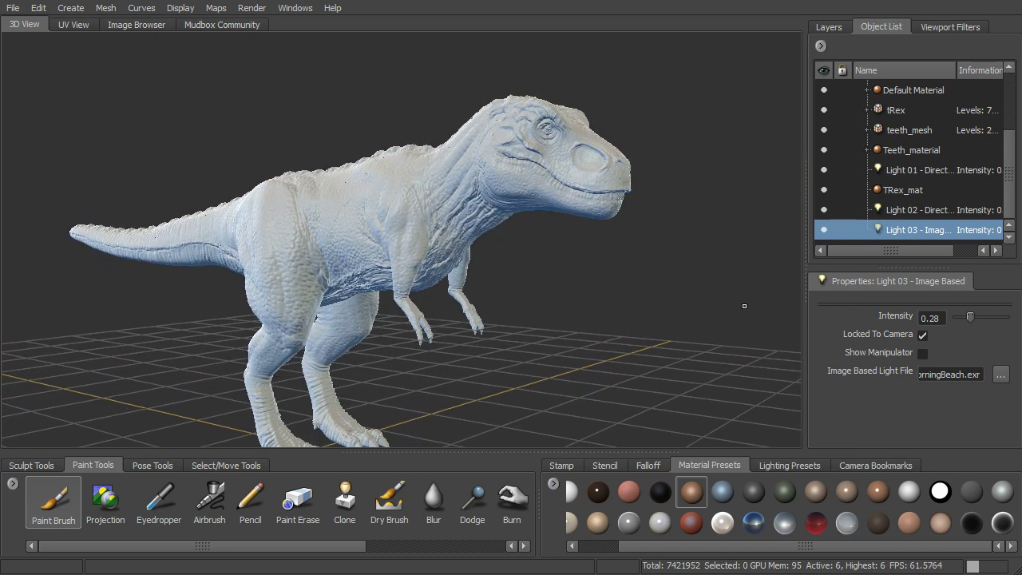
Set the intensity of Light 02 to 0.63 and inspect the lit T-Rex from several angles.
{"action": "left_click", "coordinate": [916, 209]}
{"action": "left_click_drag", "start_coordinate": [973, 340], "coordinate": [977, 339]}
{"action": "left_click_drag", "start_coordinate": [607, 289], "coordinate": [503, 290], "text": "alt"}
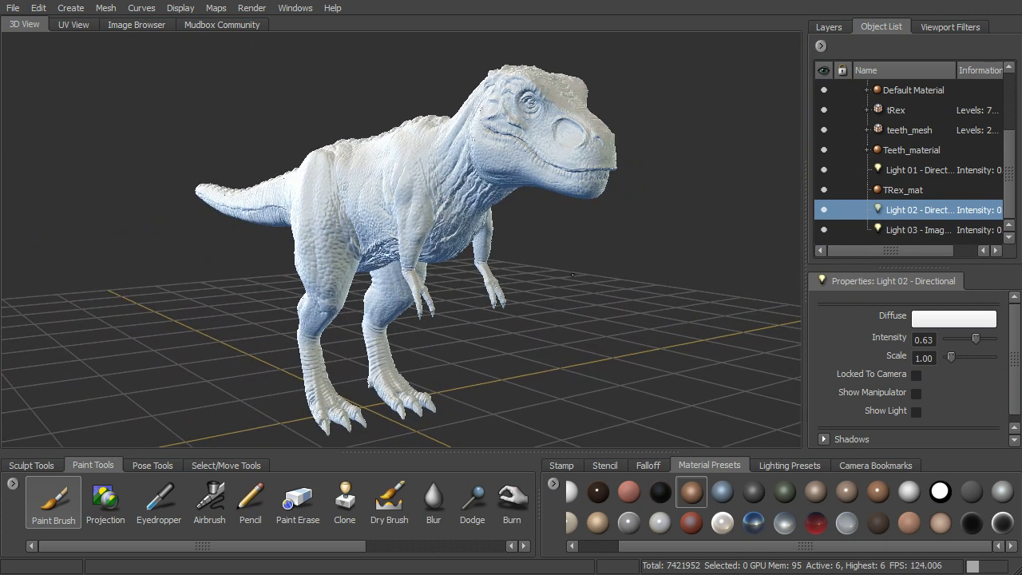
{"action": "right_click_drag", "start_coordinate": [391, 288], "coordinate": [441, 288], "text": "alt"}
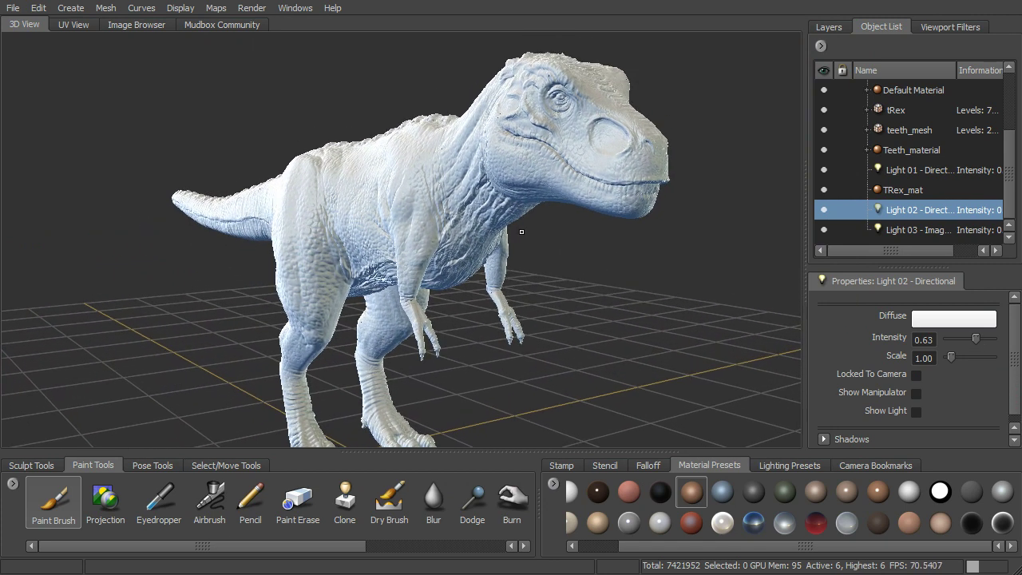
{"action": "mouse_move", "coordinate": [455, 232]}
{"action": "left_mouse_down", "text": "alt"}
{"action": "mouse_move", "coordinate": [573, 220]}
{"action": "mouse_move", "coordinate": [538, 255]}
{"action": "mouse_move", "coordinate": [590, 185]}
{"action": "left_mouse_up", "text": "alt"}
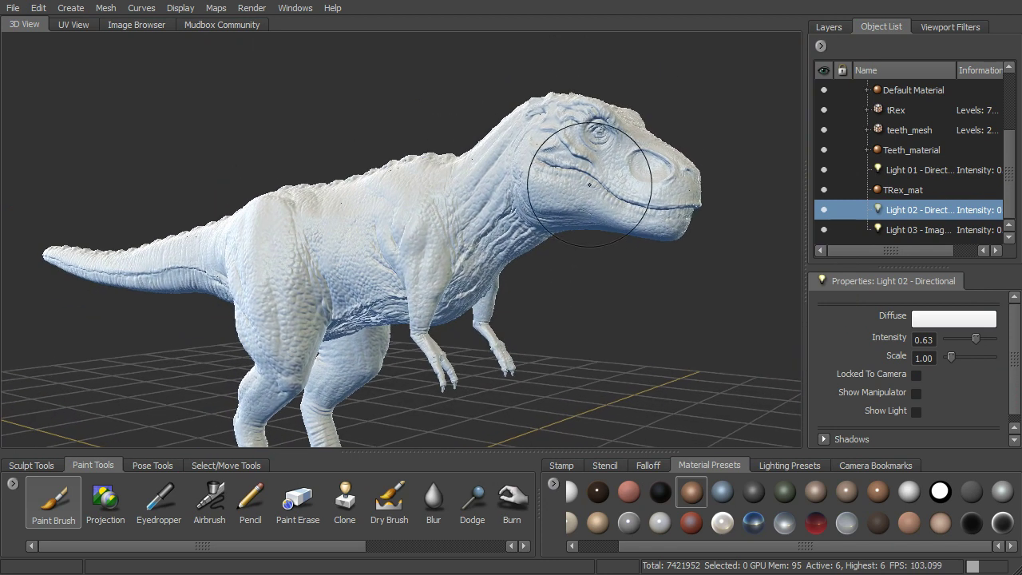
Examine the overall lighting on the T-Rex from several angles and bring up the list of viewport filters.
{"action": "left_click_drag", "start_coordinate": [634, 272], "coordinate": [417, 236], "text": "alt"}
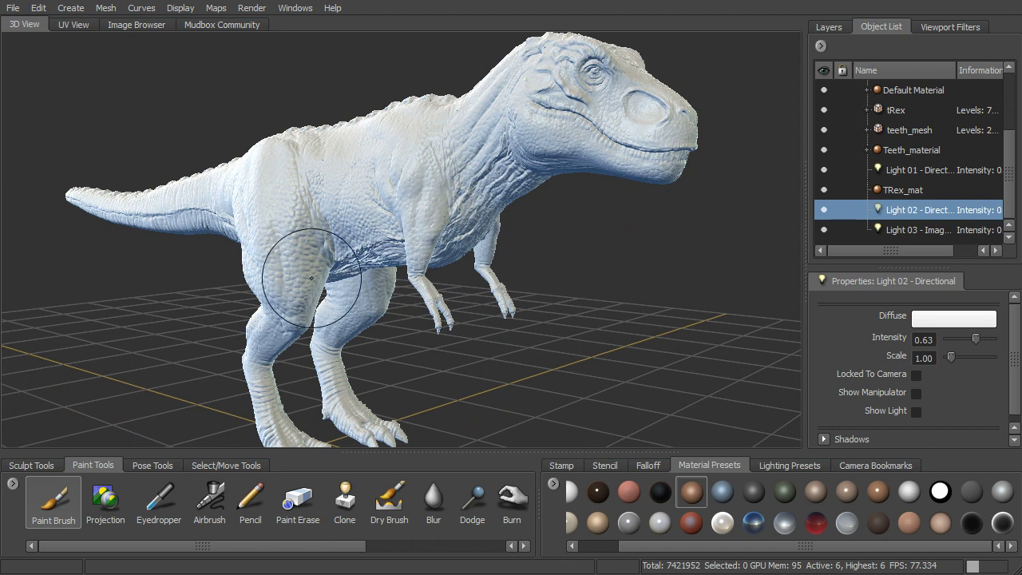
{"action": "mouse_move", "coordinate": [422, 232]}
{"action": "left_mouse_down", "text": "alt"}
{"action": "mouse_move", "coordinate": [582, 265]}
{"action": "mouse_move", "coordinate": [549, 265]}
{"action": "mouse_move", "coordinate": [592, 249]}
{"action": "mouse_move", "coordinate": [293, 256]}
{"action": "mouse_move", "coordinate": [646, 256]}
{"action": "mouse_move", "coordinate": [621, 245]}
{"action": "mouse_move", "coordinate": [603, 254]}
{"action": "mouse_move", "coordinate": [625, 257]}
{"action": "left_mouse_up", "text": "alt"}
{"action": "scroll", "coordinate": [294, 256], "scroll_direction": "down", "scroll_amount": 3}
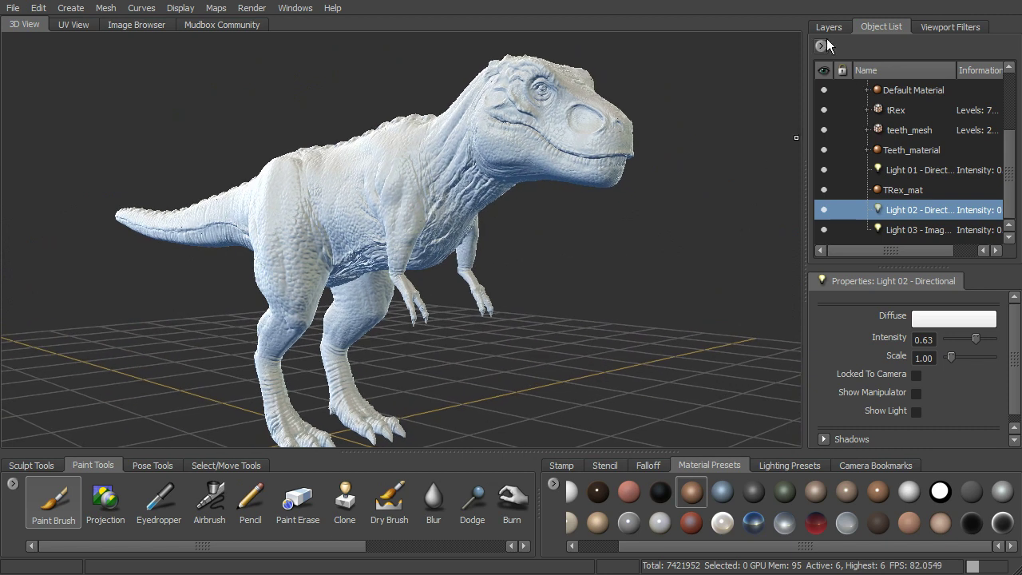
{"action": "left_click", "coordinate": [954, 26]}
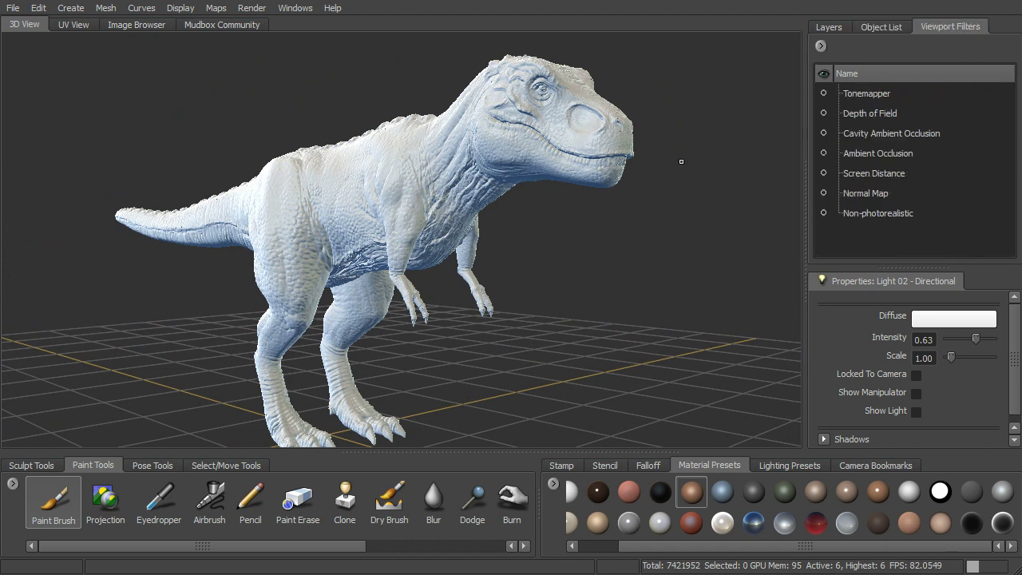
{"action": "middle_click_drag", "start_coordinate": [657, 174], "coordinate": [653, 184], "text": "alt"}
{"action": "right_click_drag", "start_coordinate": [653, 185], "coordinate": [684, 187], "text": "alt"}
{"action": "middle_click_drag", "start_coordinate": [685, 187], "coordinate": [682, 231], "text": "alt"}
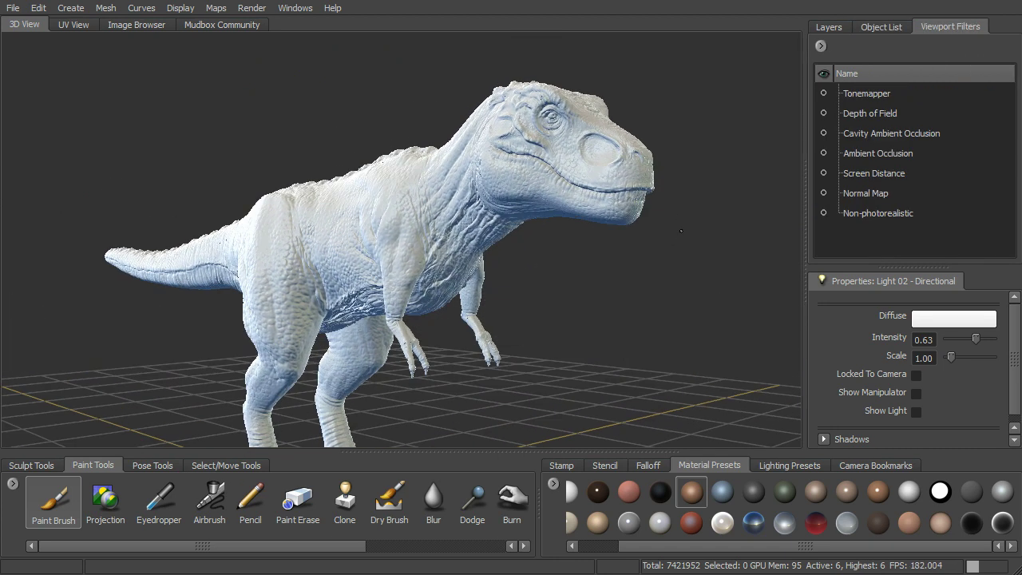
{"action": "mouse_move", "coordinate": [681, 232]}
{"action": "left_mouse_down", "text": "alt"}
{"action": "mouse_move", "coordinate": [666, 224]}
{"action": "mouse_move", "coordinate": [644, 233]}
{"action": "mouse_move", "coordinate": [523, 137]}
{"action": "left_mouse_up", "text": "alt"}
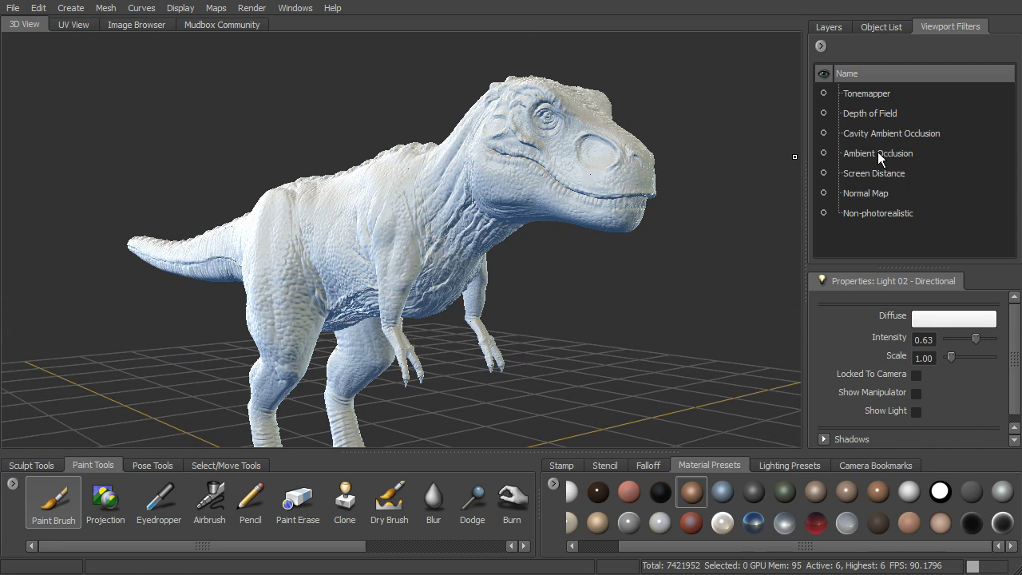
{"action": "mouse_move", "coordinate": [584, 222]}
{"action": "left_mouse_down", "text": "alt"}
{"action": "mouse_move", "coordinate": [628, 210]}
{"action": "mouse_move", "coordinate": [586, 204]}
{"action": "left_mouse_up", "text": "alt"}
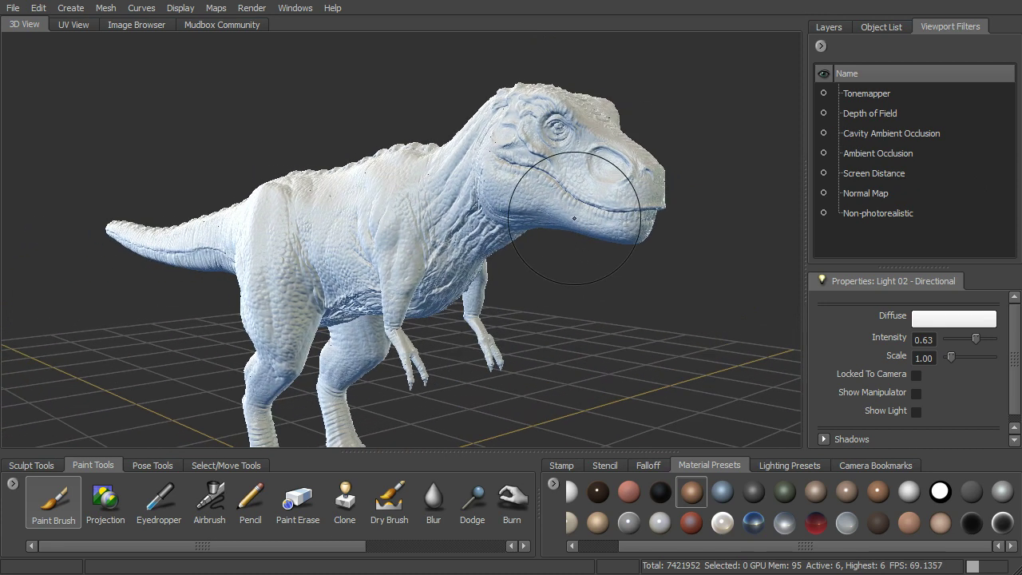
{"action": "left_click_drag", "start_coordinate": [418, 205], "coordinate": [588, 222], "text": "alt"}
{"action": "left_click_drag", "start_coordinate": [578, 177], "coordinate": [594, 212], "text": "alt"}
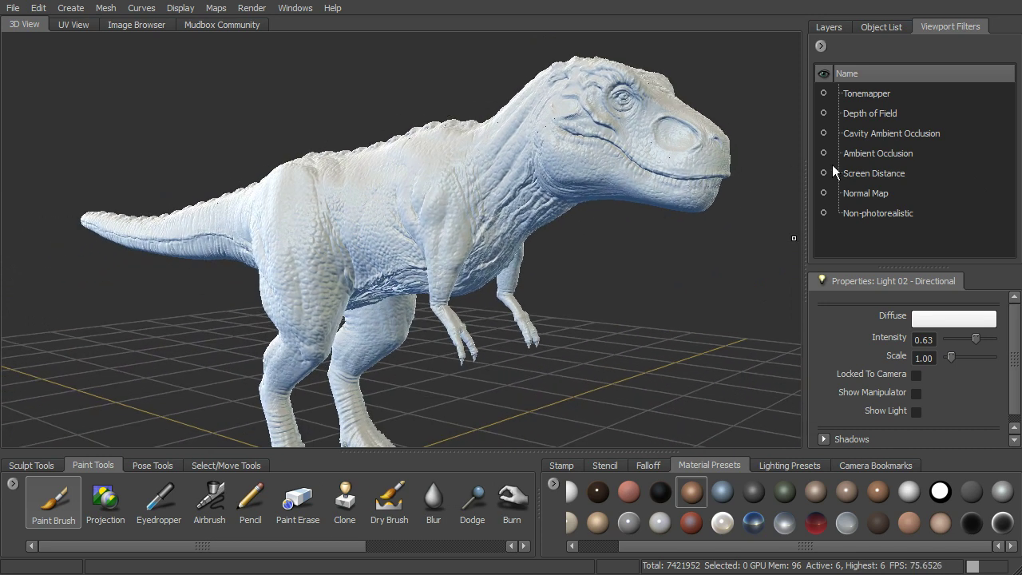
Enable the Cavity Ambient Occlusion filter, set its strength to 0.99 and check the skin detail up close.
{"action": "left_click", "coordinate": [824, 133]}
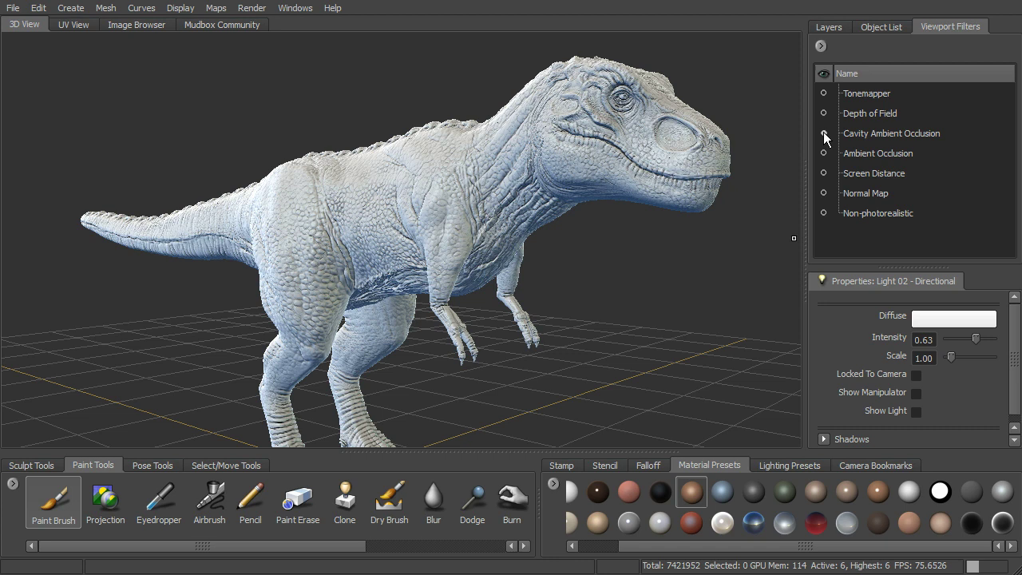
{"action": "left_click_drag", "start_coordinate": [685, 163], "coordinate": [638, 241], "text": "alt"}
{"action": "right_click_drag", "start_coordinate": [637, 241], "coordinate": [489, 280], "text": "alt"}
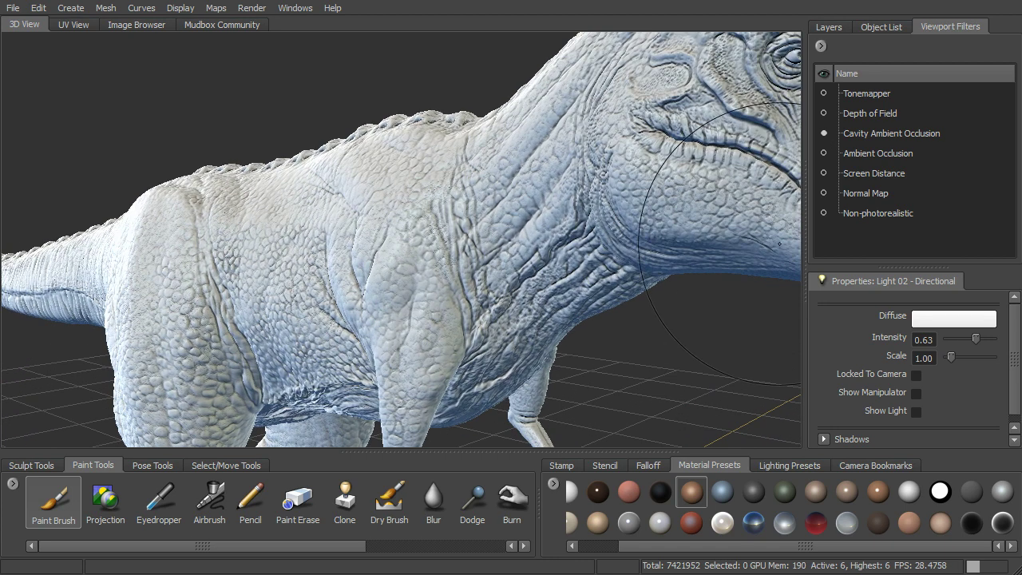
{"action": "left_click", "coordinate": [867, 137]}
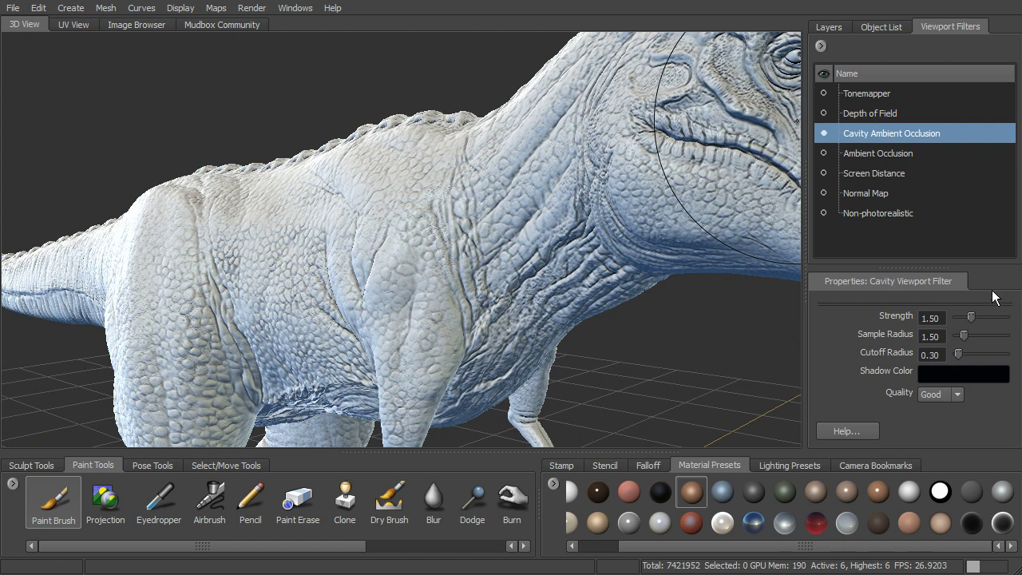
{"action": "mouse_move", "coordinate": [969, 318]}
{"action": "left_mouse_down"}
{"action": "mouse_move", "coordinate": [984, 316]}
{"action": "mouse_move", "coordinate": [966, 319]}
{"action": "left_mouse_up"}
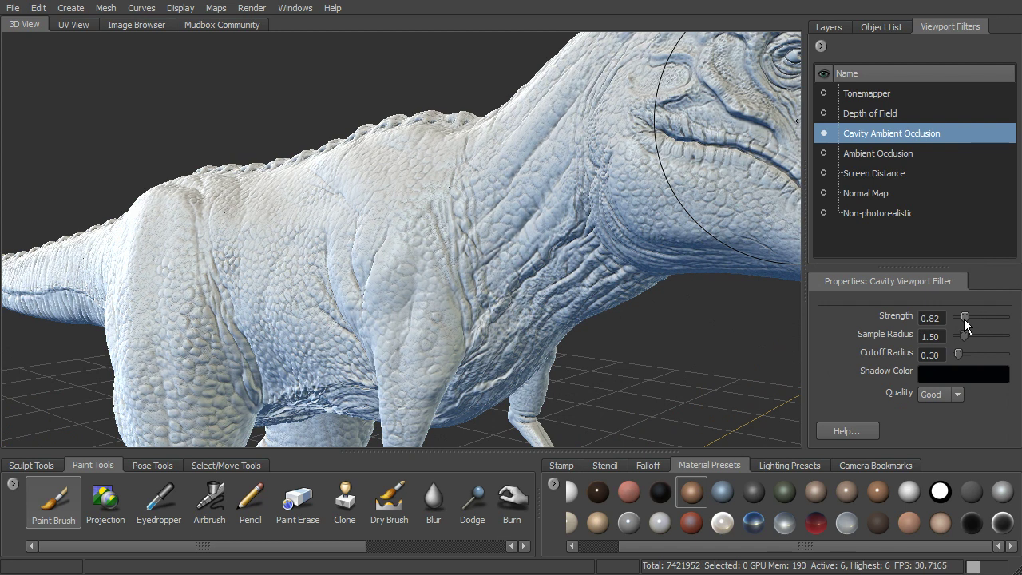
{"action": "right_click_drag", "start_coordinate": [607, 264], "coordinate": [495, 264], "text": "alt"}
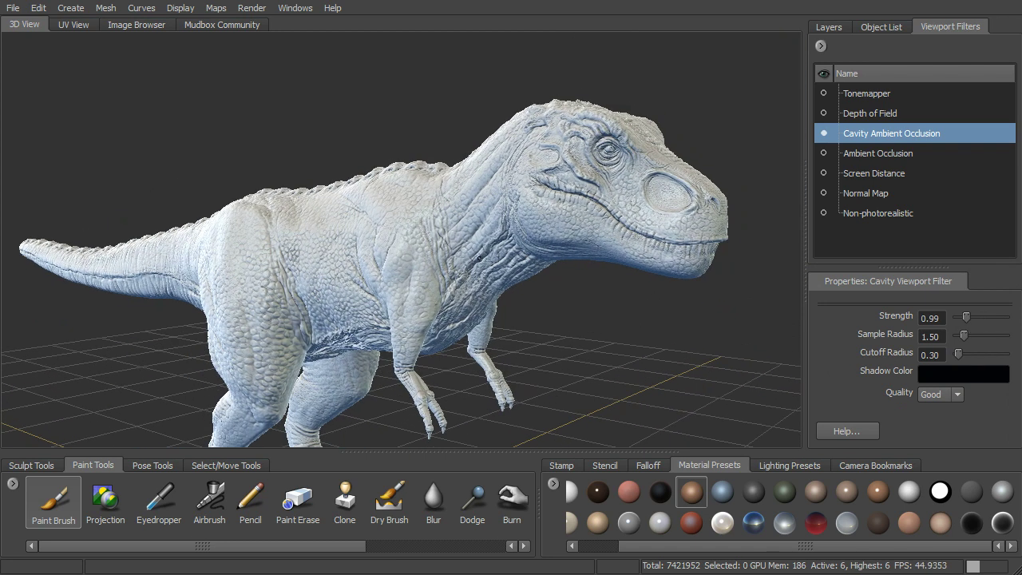
{"action": "mouse_move", "coordinate": [496, 264]}
{"action": "left_mouse_down", "text": "alt"}
{"action": "mouse_move", "coordinate": [559, 264]}
{"action": "mouse_move", "coordinate": [528, 265]}
{"action": "left_mouse_up", "text": "alt"}
{"action": "right_click_drag", "start_coordinate": [528, 264], "coordinate": [639, 276], "text": "alt"}
Set the Cavity Ambient Occlusion quality to Best and its strength to 0.74.
{"action": "left_click", "coordinate": [938, 394]}
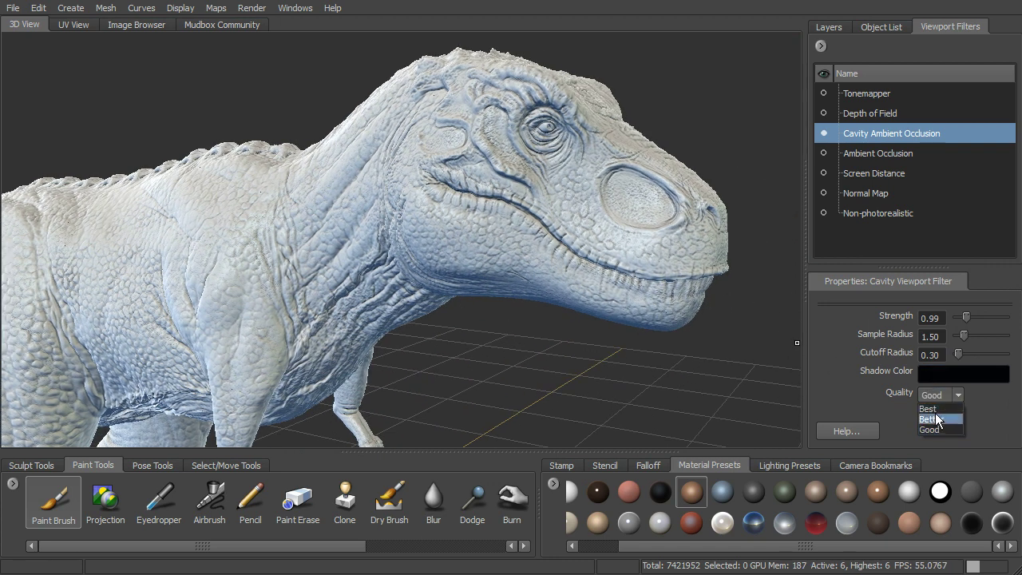
{"action": "left_click", "coordinate": [930, 409]}
{"action": "left_click_drag", "start_coordinate": [695, 327], "coordinate": [644, 291], "text": "alt"}
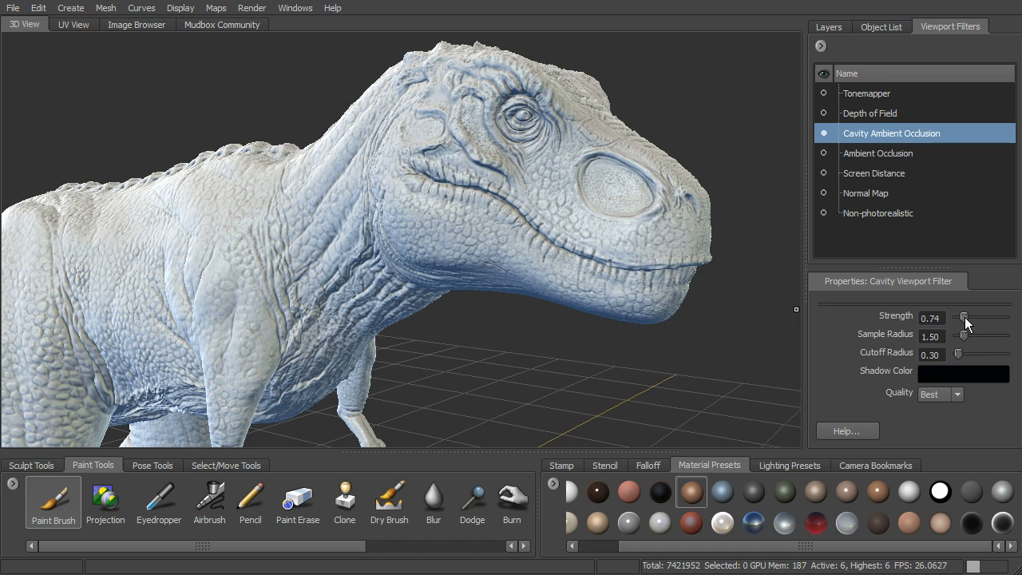
{"action": "middle_click_drag", "start_coordinate": [611, 281], "coordinate": [711, 271], "text": "alt"}
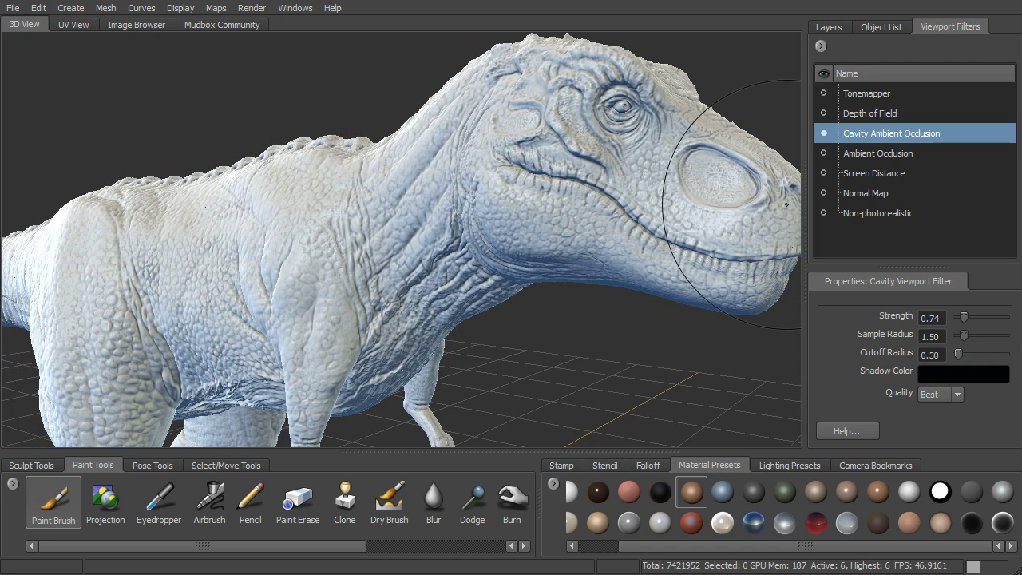
Enable the Ambient Occlusion filter as well and check the combined shading on the body and head.
{"action": "left_click", "coordinate": [824, 152]}
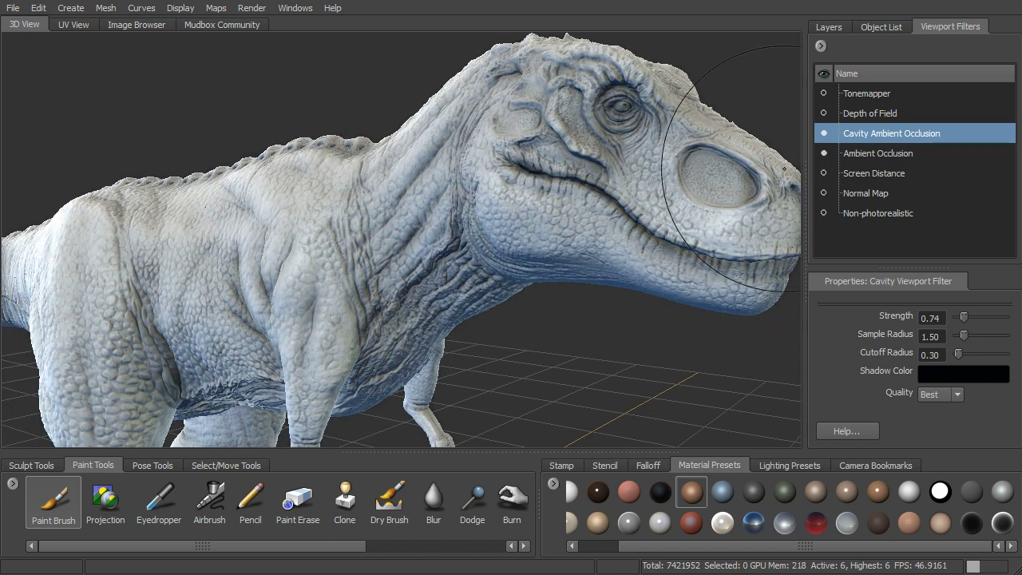
{"action": "middle_click_drag", "start_coordinate": [345, 321], "coordinate": [427, 299], "text": "alt"}
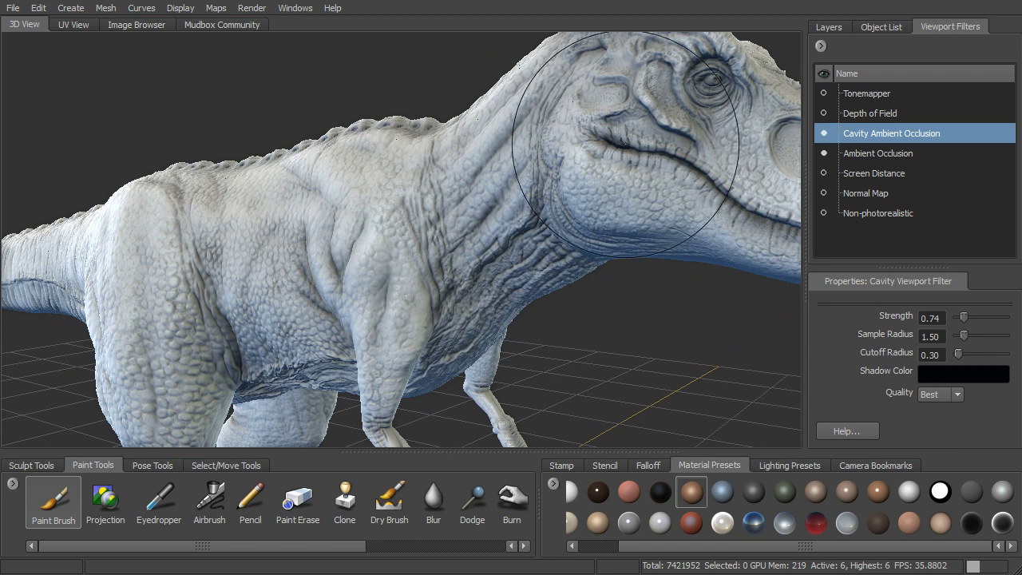
{"action": "left_click_drag", "start_coordinate": [639, 144], "coordinate": [580, 162], "text": "alt"}
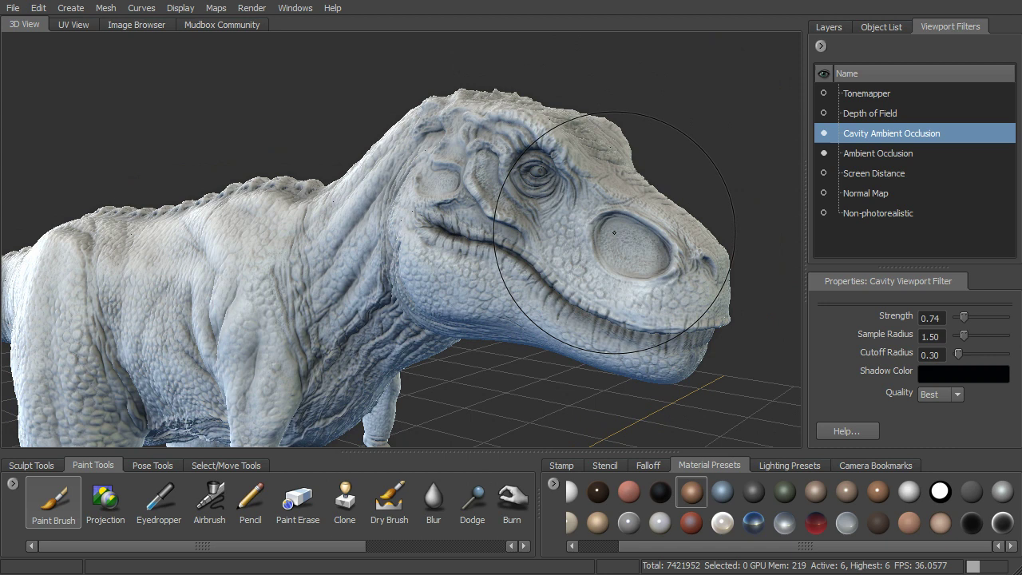
{"action": "mouse_move", "coordinate": [615, 274]}
{"action": "left_mouse_down", "text": "alt"}
{"action": "mouse_move", "coordinate": [656, 285]}
{"action": "mouse_move", "coordinate": [785, 179]}
{"action": "left_mouse_up", "text": "alt"}
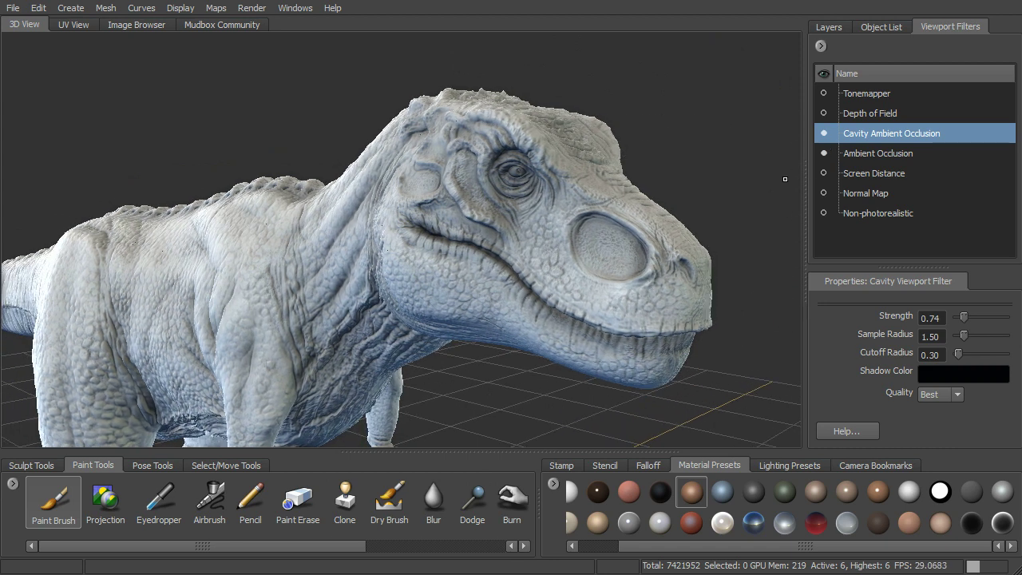
Turn off Cavity Ambient Occlusion and compare the T-Rex with and without the Ambient Occlusion filter.
{"action": "left_click", "coordinate": [822, 134]}
{"action": "left_click_drag", "start_coordinate": [763, 165], "coordinate": [809, 164], "text": "alt"}
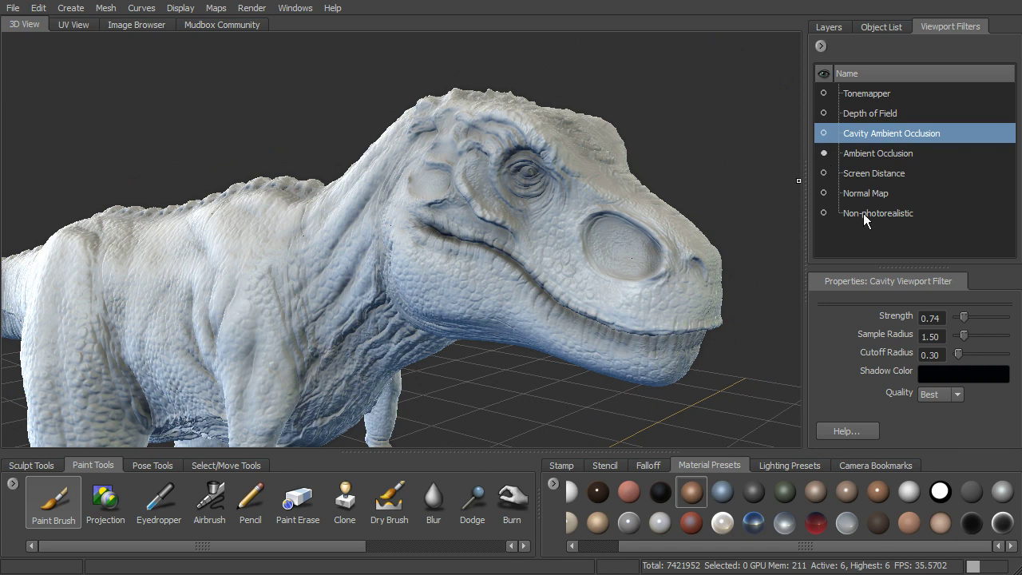
{"action": "left_click", "coordinate": [884, 154]}
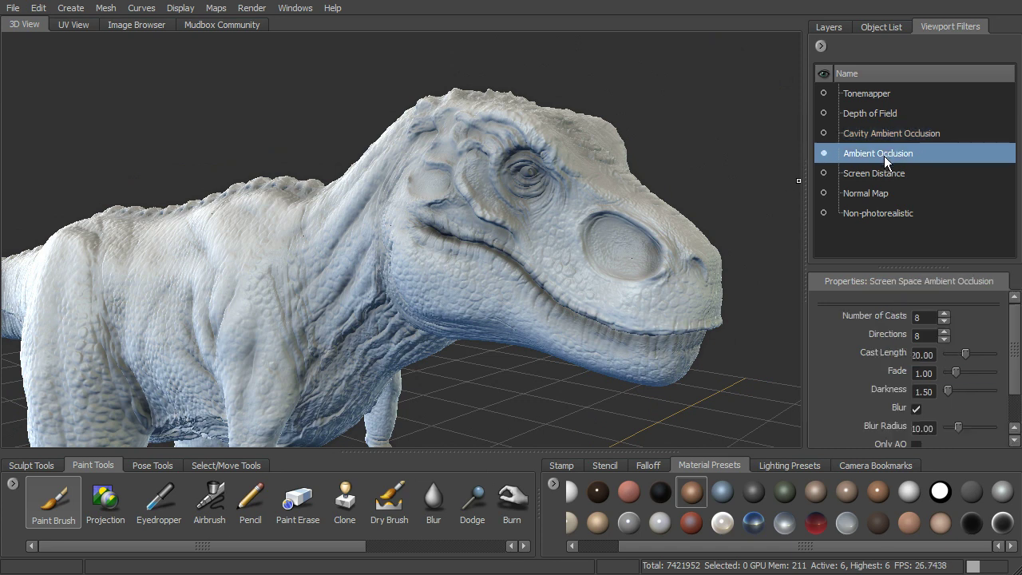
{"action": "scroll", "coordinate": [1002, 351], "scroll_direction": "down", "scroll_amount": 2}
{"action": "scroll", "coordinate": [959, 320], "scroll_direction": "up", "scroll_amount": 2}
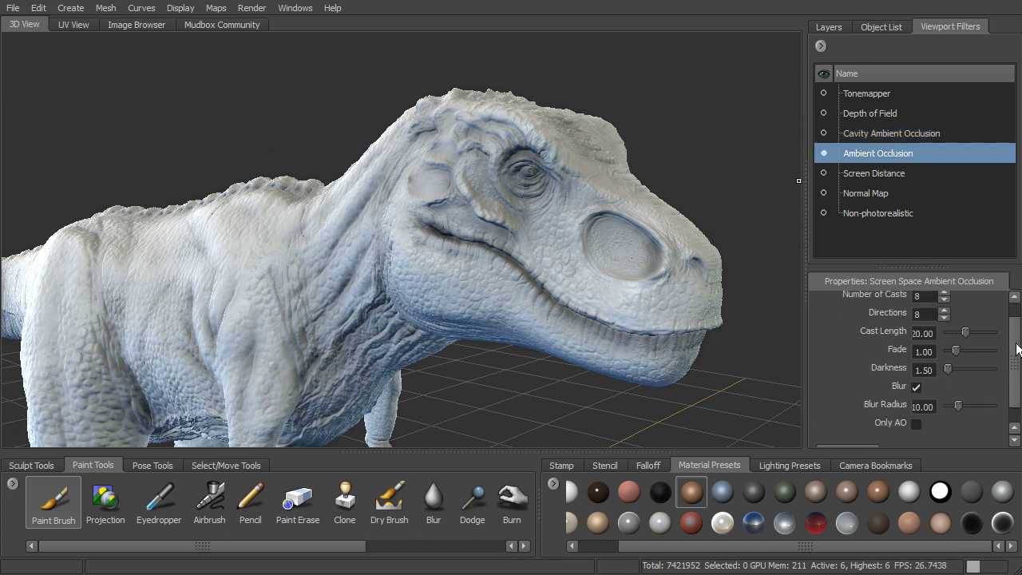
{"action": "left_click", "coordinate": [823, 153]}
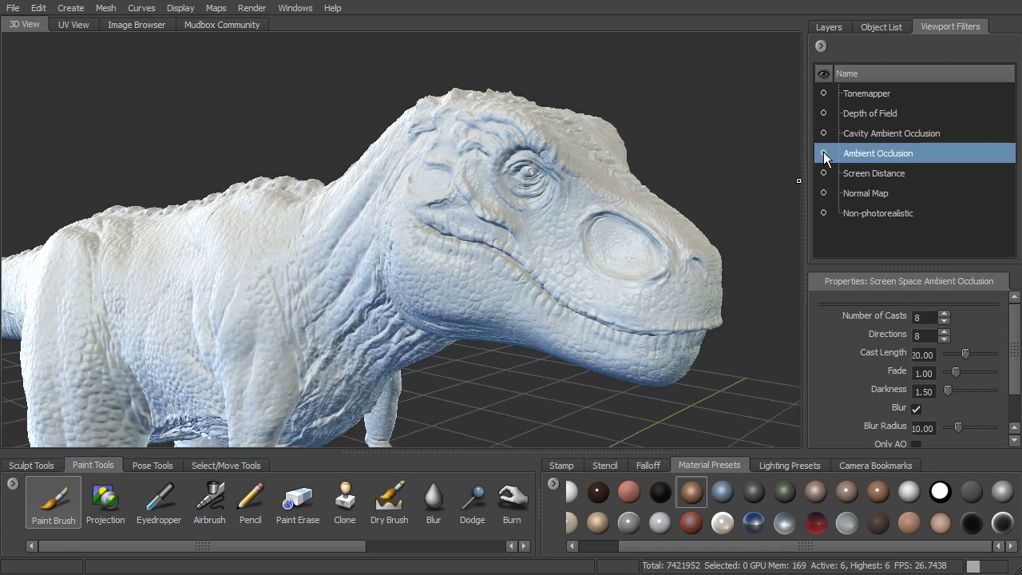
{"action": "left_click", "coordinate": [823, 154]}
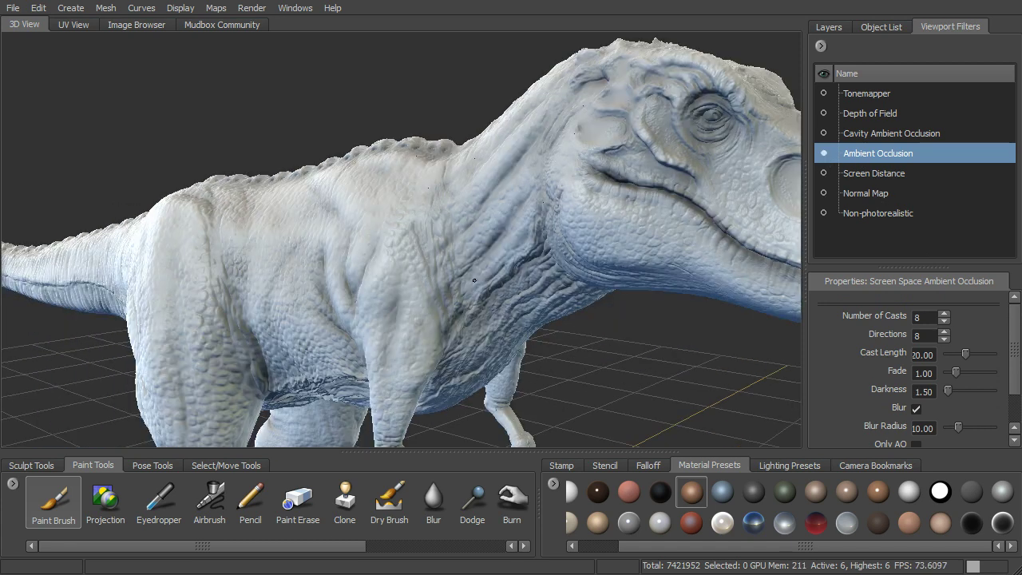
View the whole T-Rex with Ambient Occlusion alone and turn Cavity Ambient Occlusion back on.
{"action": "left_click_drag", "start_coordinate": [474, 281], "coordinate": [520, 258], "text": "alt"}
{"action": "right_click_drag", "start_coordinate": [520, 257], "coordinate": [386, 226], "text": "alt"}
{"action": "mouse_move", "coordinate": [488, 256]}
{"action": "left_mouse_down", "text": "alt"}
{"action": "mouse_move", "coordinate": [425, 253]}
{"action": "mouse_move", "coordinate": [446, 243]}
{"action": "left_mouse_up", "text": "alt"}
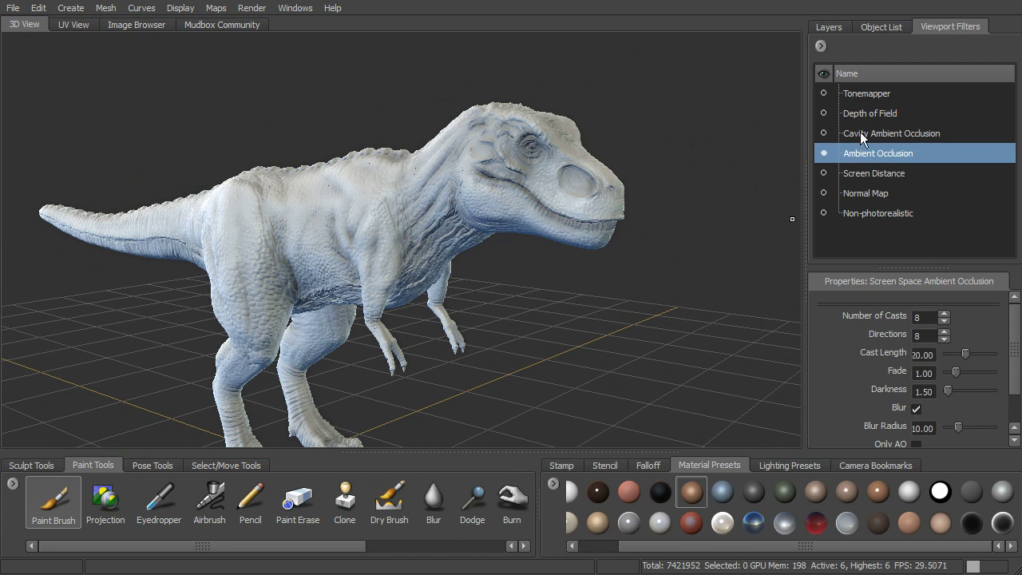
{"action": "left_click", "coordinate": [824, 133]}
{"action": "left_click_drag", "start_coordinate": [759, 202], "coordinate": [712, 210], "text": "alt"}
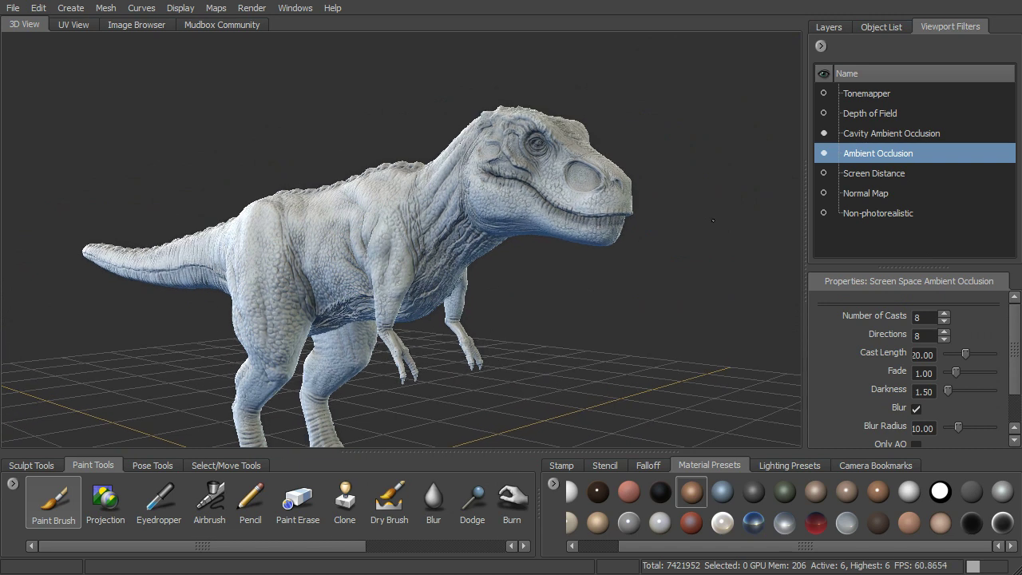
Try the Tonemapper filter on the T-Rex and switch it back off.
{"action": "left_click", "coordinate": [825, 94]}
{"action": "left_click", "coordinate": [870, 94]}
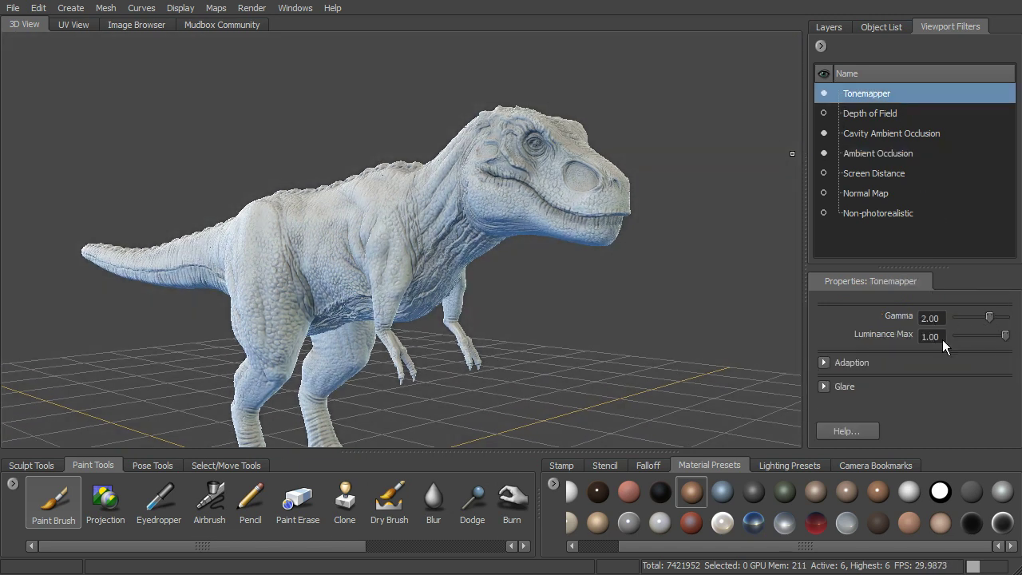
{"action": "left_click", "coordinate": [824, 93]}
Enable the Depth of Field filter and reduce its focus distance to bring the T-Rex's head into focus.
{"action": "left_click_drag", "start_coordinate": [711, 211], "coordinate": [709, 239], "text": "alt"}
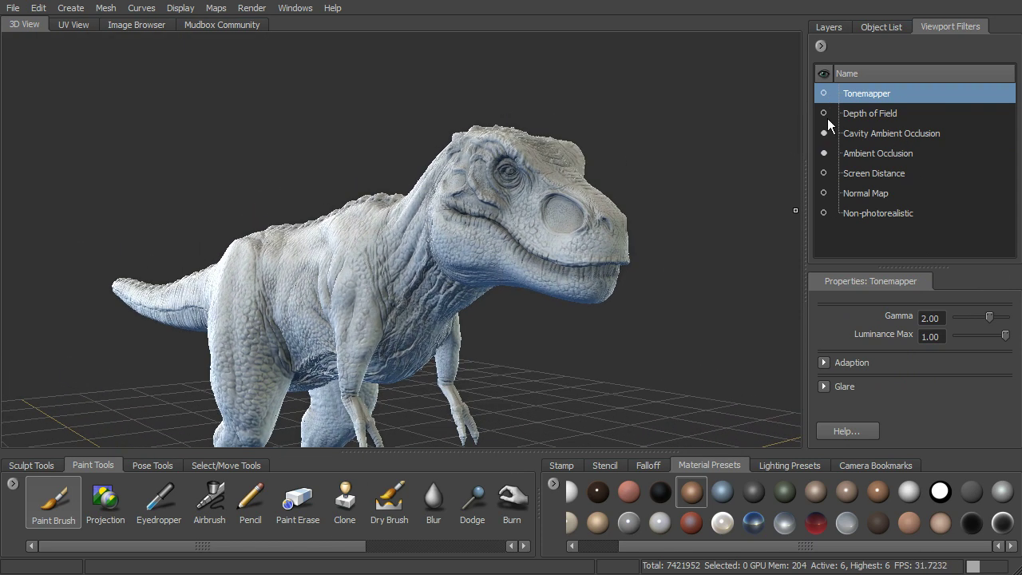
{"action": "left_click_drag", "start_coordinate": [655, 269], "coordinate": [645, 238], "text": "alt"}
{"action": "middle_click_drag", "start_coordinate": [645, 238], "coordinate": [694, 260], "text": "alt"}
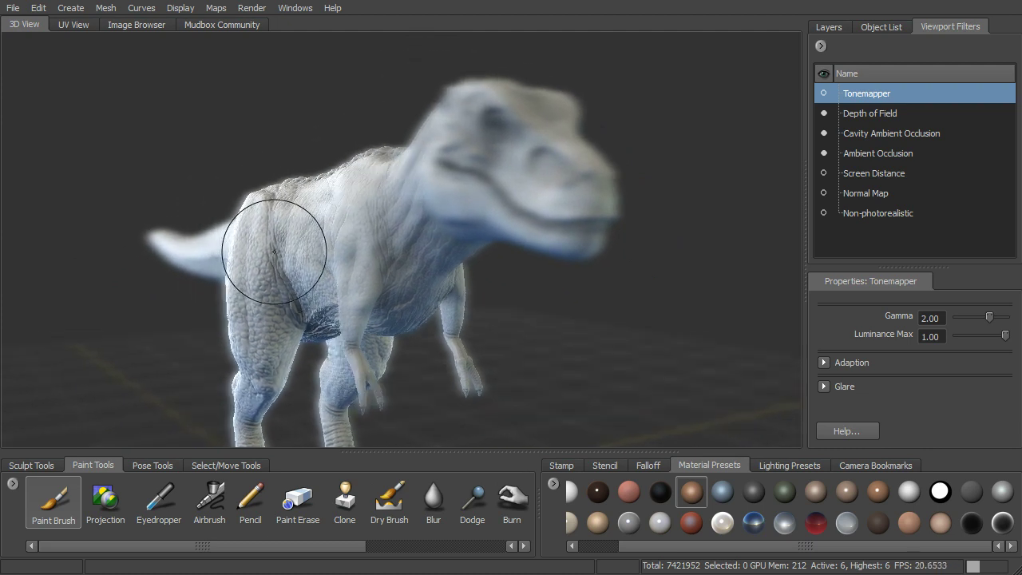
{"action": "left_click_drag", "start_coordinate": [556, 278], "coordinate": [530, 281], "text": "alt"}
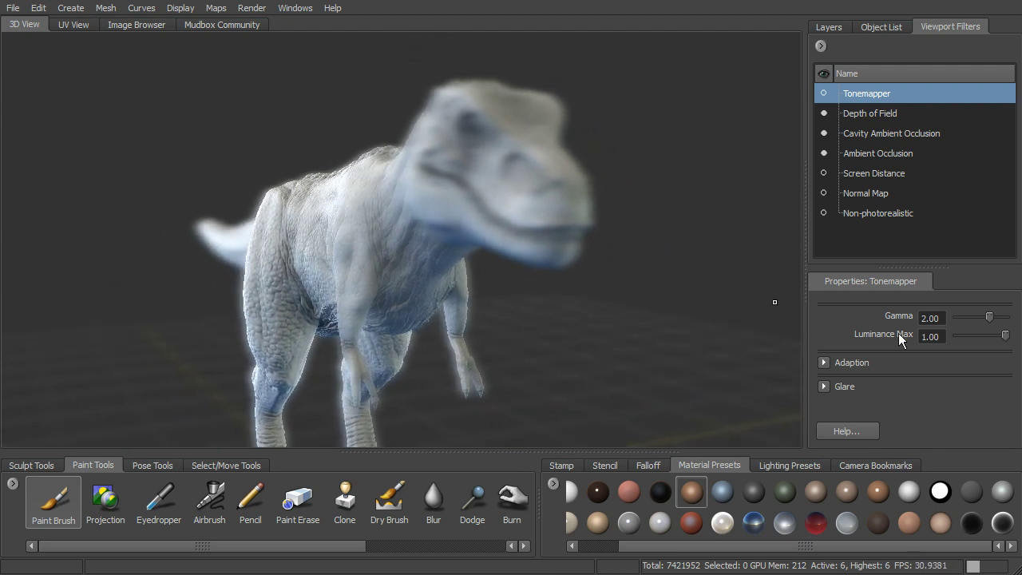
{"action": "left_click", "coordinate": [879, 116]}
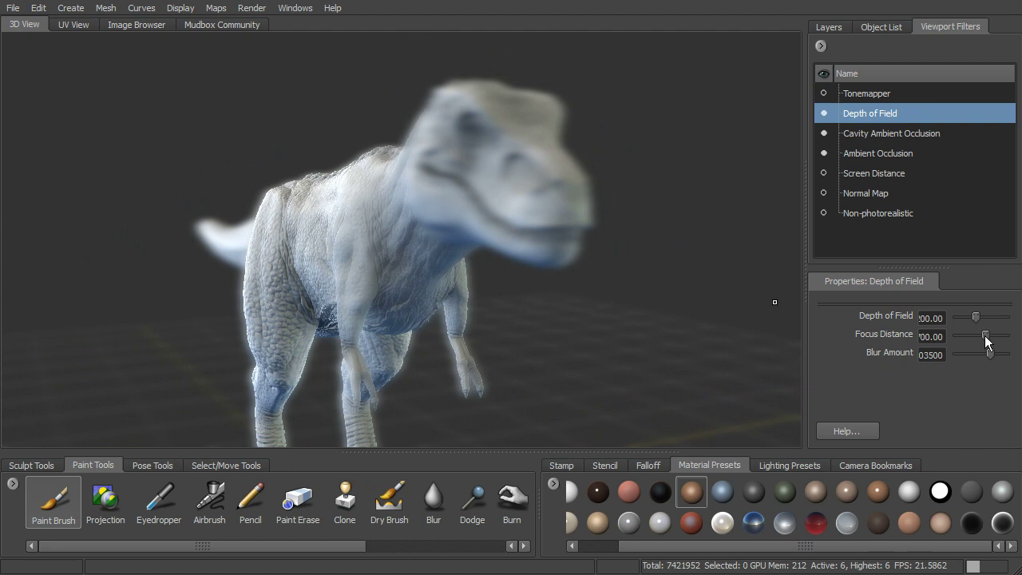
{"action": "left_click_drag", "start_coordinate": [986, 342], "coordinate": [976, 338]}
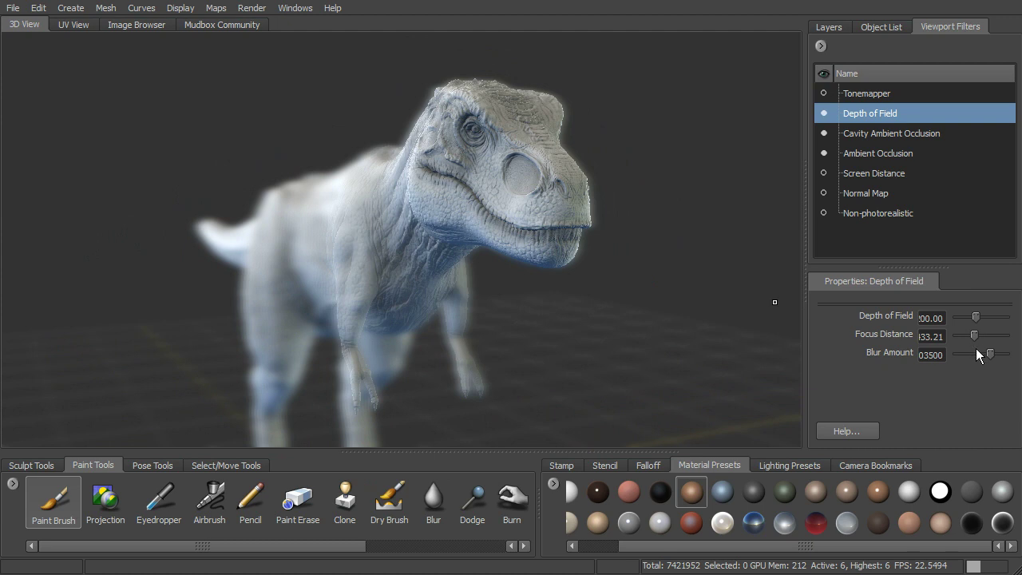
Raise the filter's depth of field to the maximum, slightly lower its blur amount and check the T-Rex from several angles.
{"action": "left_click_drag", "start_coordinate": [978, 317], "coordinate": [1005, 318]}
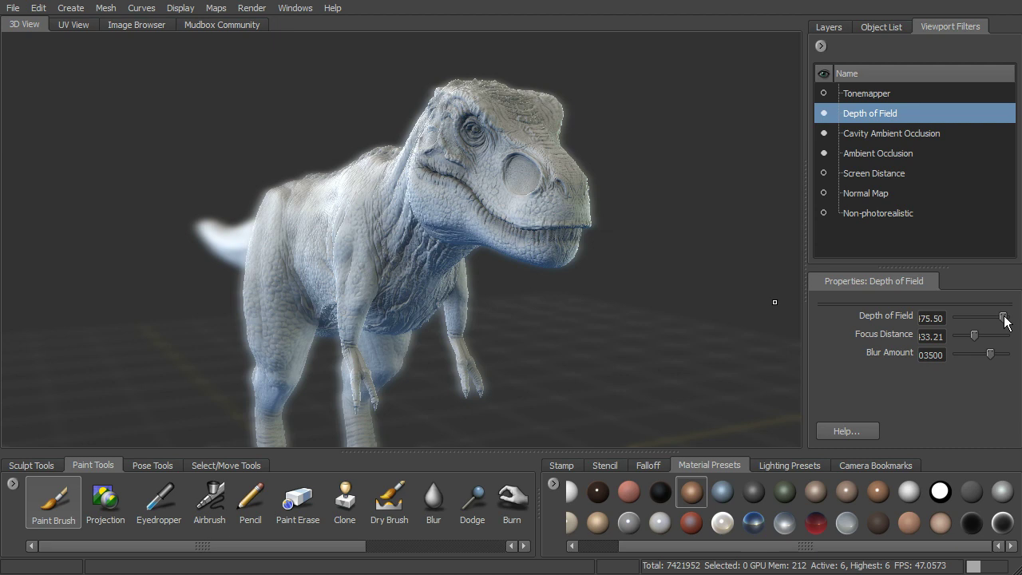
{"action": "mouse_move", "coordinate": [1004, 317]}
{"action": "left_mouse_down"}
{"action": "mouse_move", "coordinate": [969, 318]}
{"action": "mouse_move", "coordinate": [1007, 319]}
{"action": "left_mouse_up"}
{"action": "left_click_drag", "start_coordinate": [990, 354], "coordinate": [984, 354]}
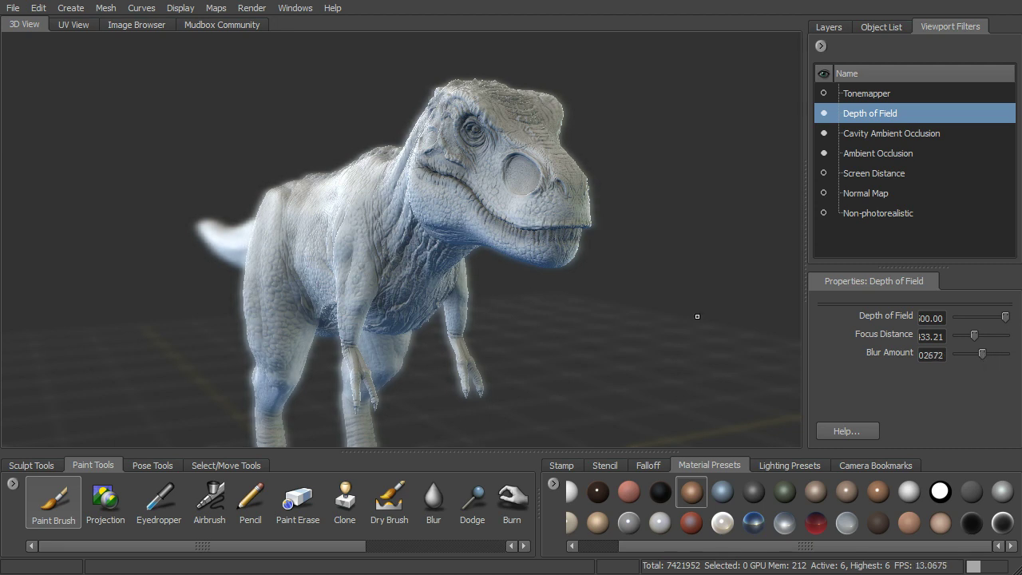
{"action": "left_click_drag", "start_coordinate": [599, 287], "coordinate": [568, 287], "text": "alt"}
{"action": "left_click_drag", "start_coordinate": [198, 271], "coordinate": [320, 283], "text": "alt"}
{"action": "right_click_drag", "start_coordinate": [368, 275], "coordinate": [441, 273], "text": "alt"}
{"action": "left_click_drag", "start_coordinate": [441, 273], "coordinate": [497, 293], "text": "alt"}
{"action": "right_click_drag", "start_coordinate": [497, 292], "coordinate": [521, 285], "text": "alt"}
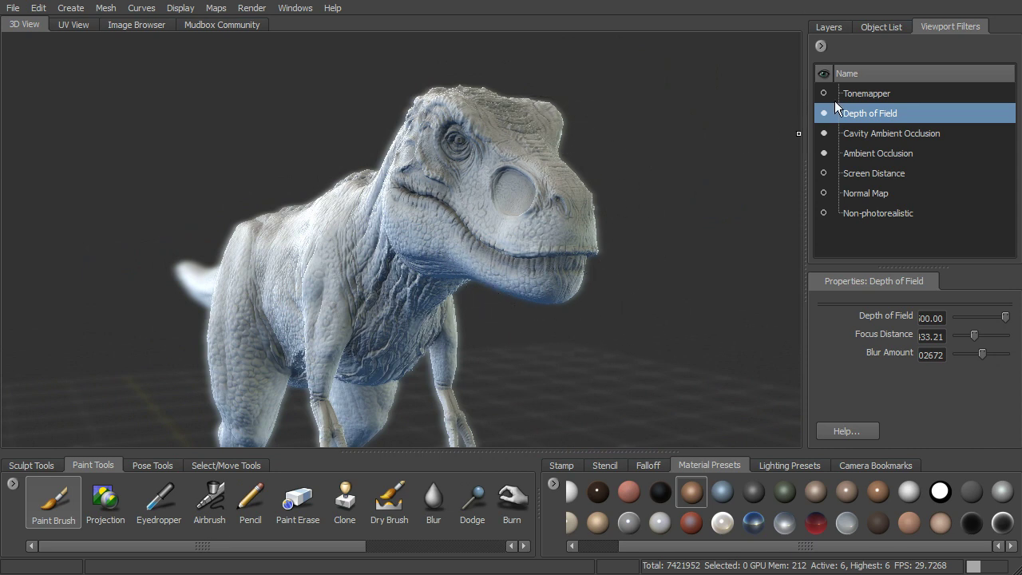
Turn off Depth of Field, Cavity Ambient Occlusion and Ambient Occlusion, and view the T-Rex with only the Screen Distance filter.
{"action": "left_click_drag", "start_coordinate": [388, 251], "coordinate": [429, 256], "text": "alt"}
{"action": "right_click_drag", "start_coordinate": [430, 255], "coordinate": [564, 245], "text": "alt"}
{"action": "mouse_move", "coordinate": [564, 246]}
{"action": "left_mouse_down", "text": "alt"}
{"action": "mouse_move", "coordinate": [621, 243]}
{"action": "mouse_move", "coordinate": [576, 243]}
{"action": "mouse_move", "coordinate": [600, 241]}
{"action": "left_mouse_up", "text": "alt"}
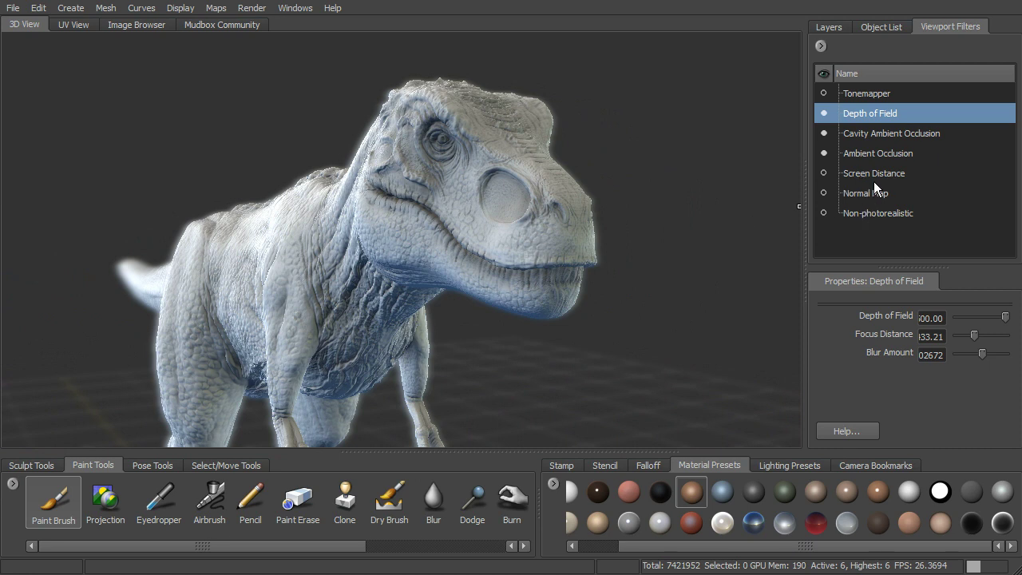
{"action": "left_click", "coordinate": [824, 112]}
{"action": "left_click", "coordinate": [824, 132]}
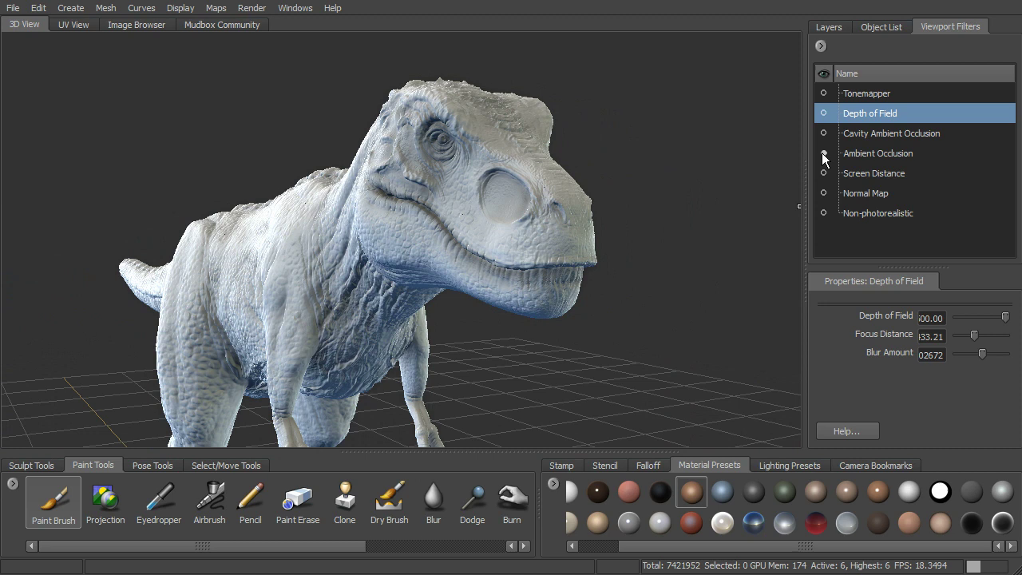
{"action": "left_click", "coordinate": [824, 152]}
{"action": "left_click", "coordinate": [824, 173]}
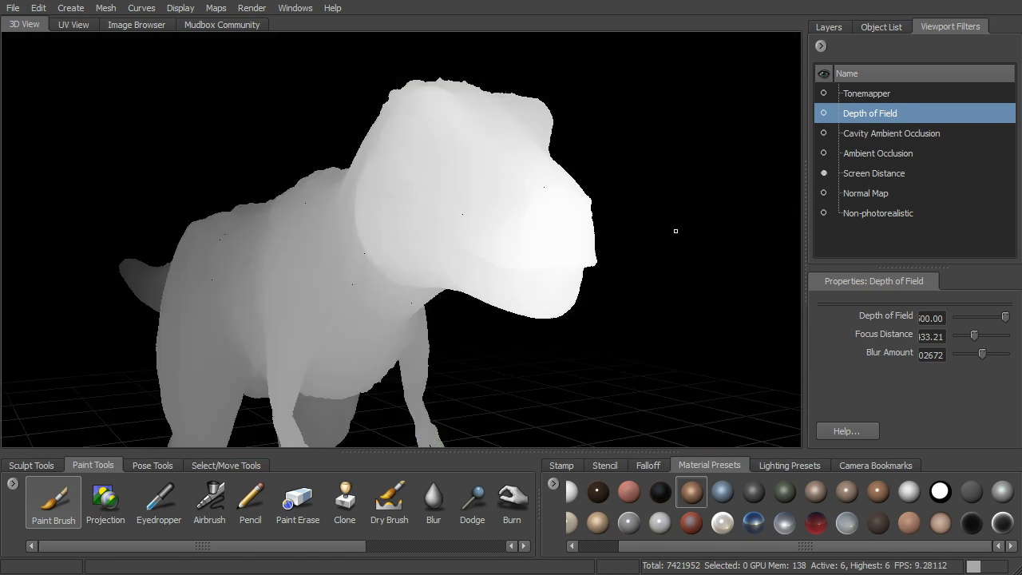
{"action": "left_click_drag", "start_coordinate": [676, 230], "coordinate": [794, 190], "text": "alt"}
{"action": "left_click", "coordinate": [839, 174]}
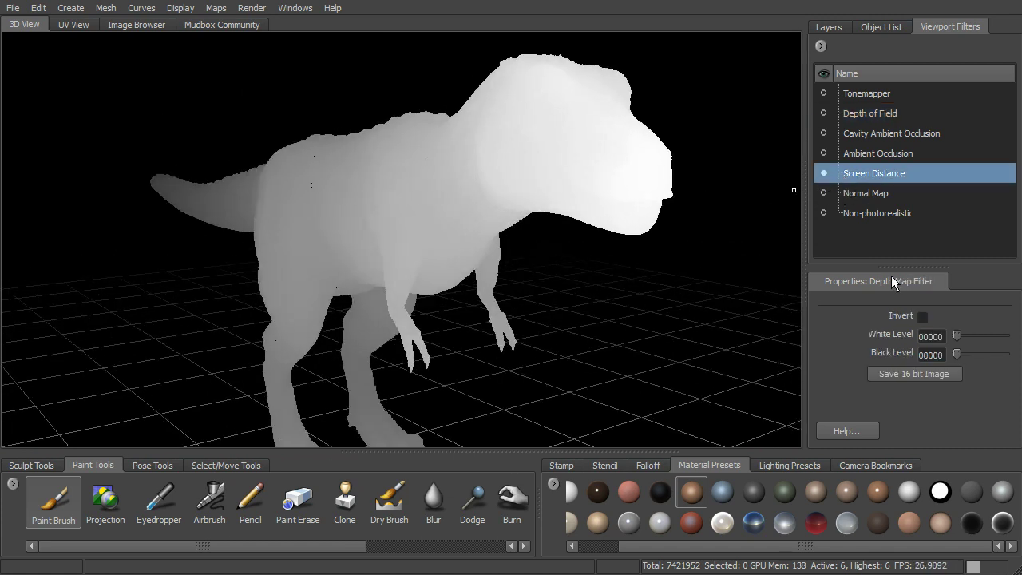
Replace the Screen Distance filter with Normal Map and view the T-Rex from several angles and distances.
{"action": "left_click", "coordinate": [823, 173]}
{"action": "left_click", "coordinate": [824, 193]}
{"action": "left_click_drag", "start_coordinate": [607, 204], "coordinate": [679, 206], "text": "alt"}
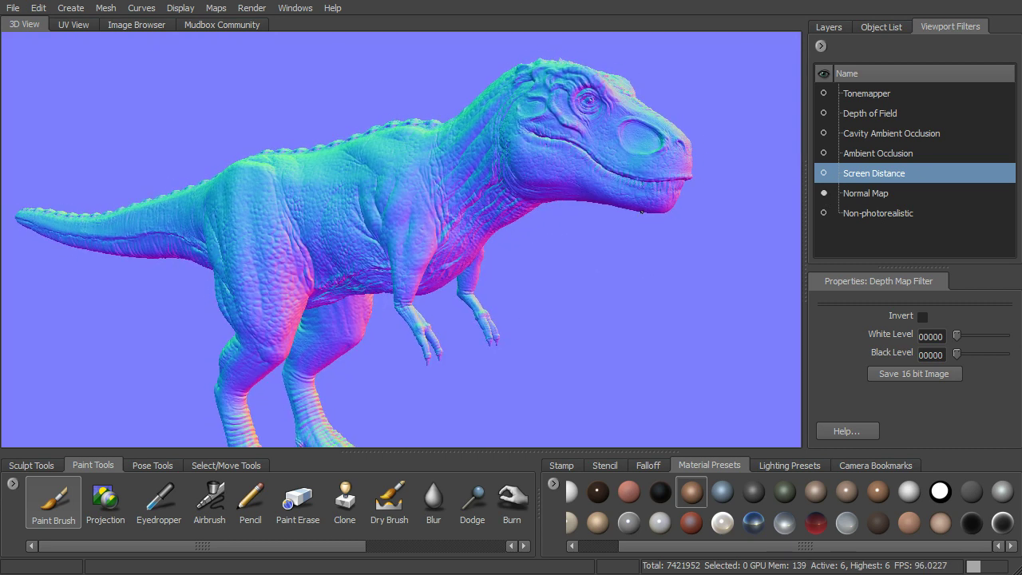
{"action": "right_click_drag", "start_coordinate": [679, 206], "coordinate": [585, 209], "text": "alt"}
{"action": "mouse_move", "coordinate": [585, 209]}
{"action": "left_mouse_down", "text": "alt"}
{"action": "mouse_move", "coordinate": [626, 203]}
{"action": "mouse_move", "coordinate": [578, 215]}
{"action": "left_mouse_up", "text": "alt"}
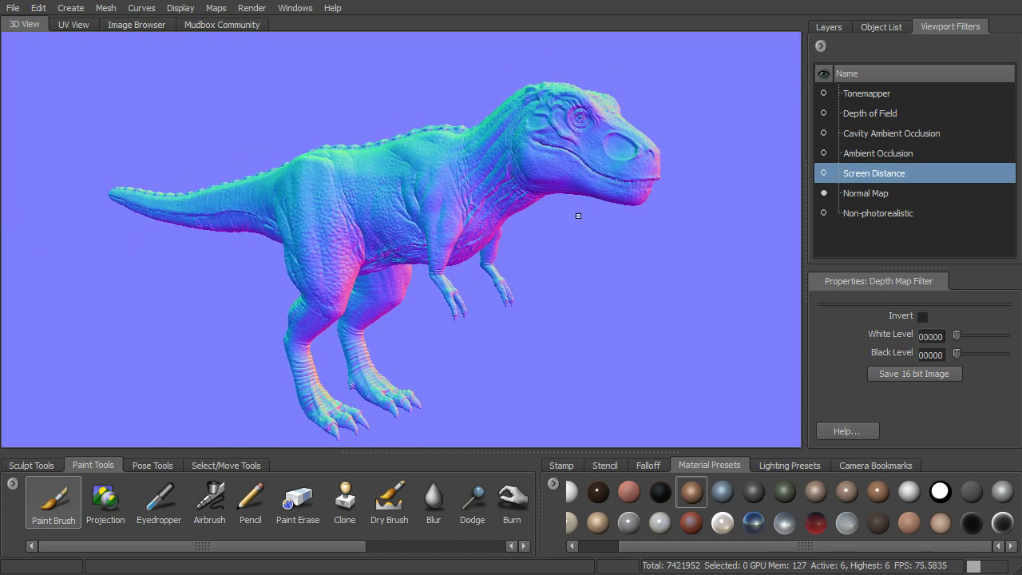
{"action": "right_click_drag", "start_coordinate": [577, 215], "coordinate": [641, 218], "text": "alt"}
{"action": "left_click_drag", "start_coordinate": [642, 218], "coordinate": [637, 243], "text": "alt"}
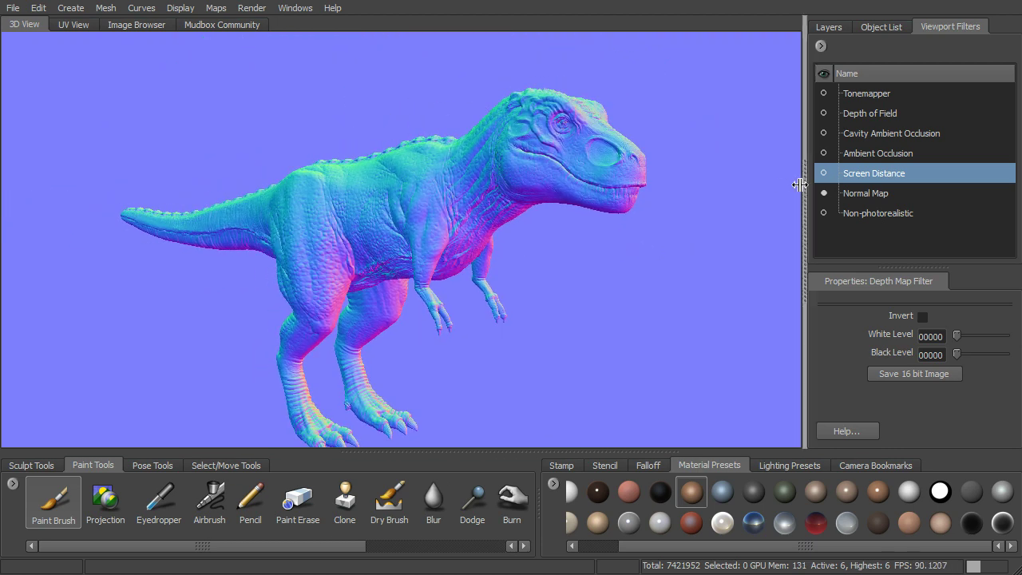
Switch from the Normal Map filter to Non-photorealistic, show its properties and inspect the T-Rex's sketched look up close.
{"action": "left_click", "coordinate": [824, 193]}
{"action": "left_click", "coordinate": [823, 213]}
{"action": "left_click", "coordinate": [866, 217]}
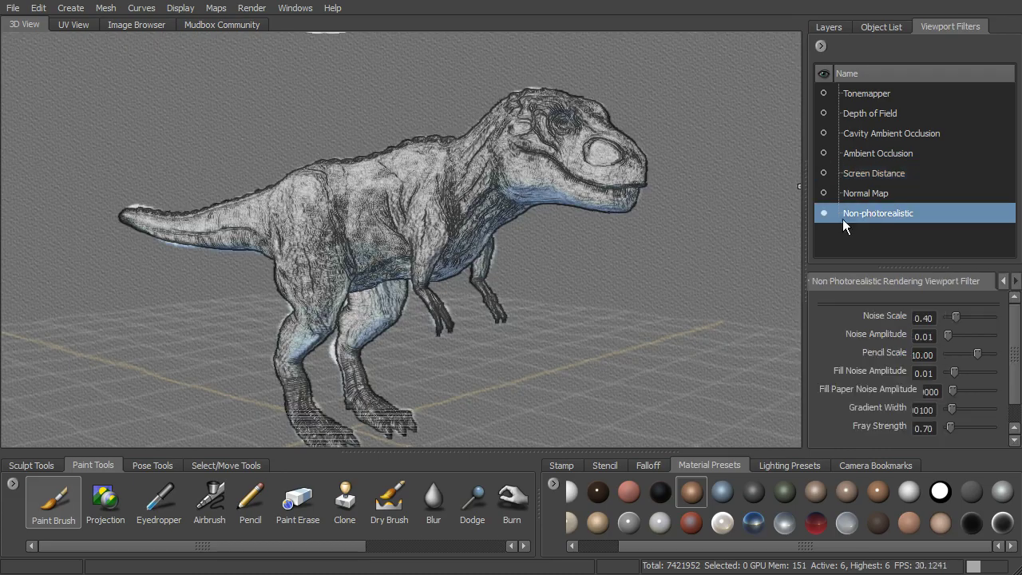
{"action": "left_click_drag", "start_coordinate": [706, 246], "coordinate": [650, 235], "text": "alt"}
{"action": "right_click_drag", "start_coordinate": [650, 235], "coordinate": [710, 243], "text": "alt"}
{"action": "mouse_move", "coordinate": [709, 243]}
{"action": "left_mouse_down", "text": "alt"}
{"action": "mouse_move", "coordinate": [653, 265]}
{"action": "mouse_move", "coordinate": [692, 270]}
{"action": "mouse_move", "coordinate": [504, 241]}
{"action": "mouse_move", "coordinate": [588, 297]}
{"action": "mouse_move", "coordinate": [695, 249]}
{"action": "mouse_move", "coordinate": [628, 229]}
{"action": "left_mouse_up", "text": "alt"}
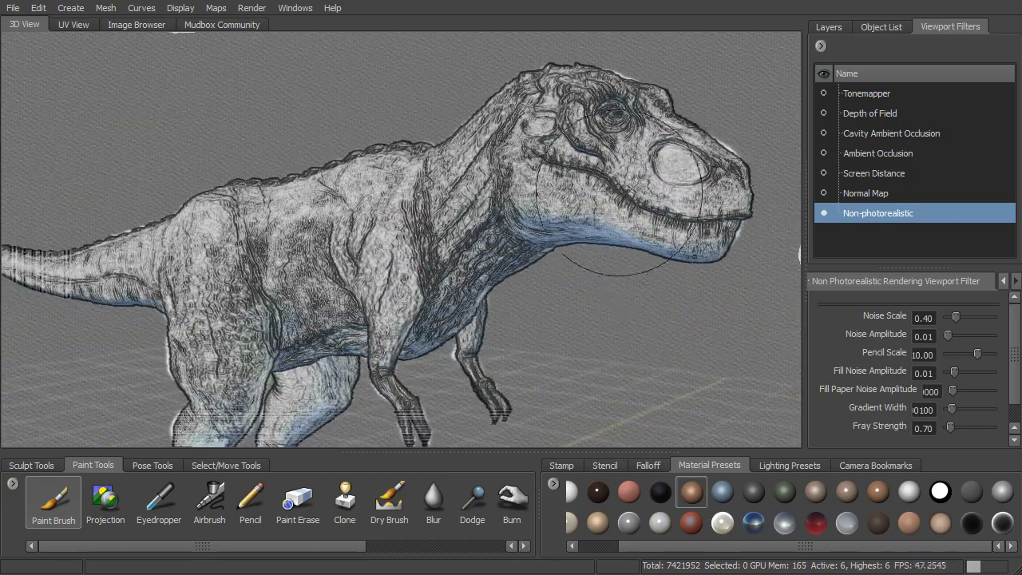
{"action": "left_click_drag", "start_coordinate": [658, 290], "coordinate": [646, 292], "text": "alt"}
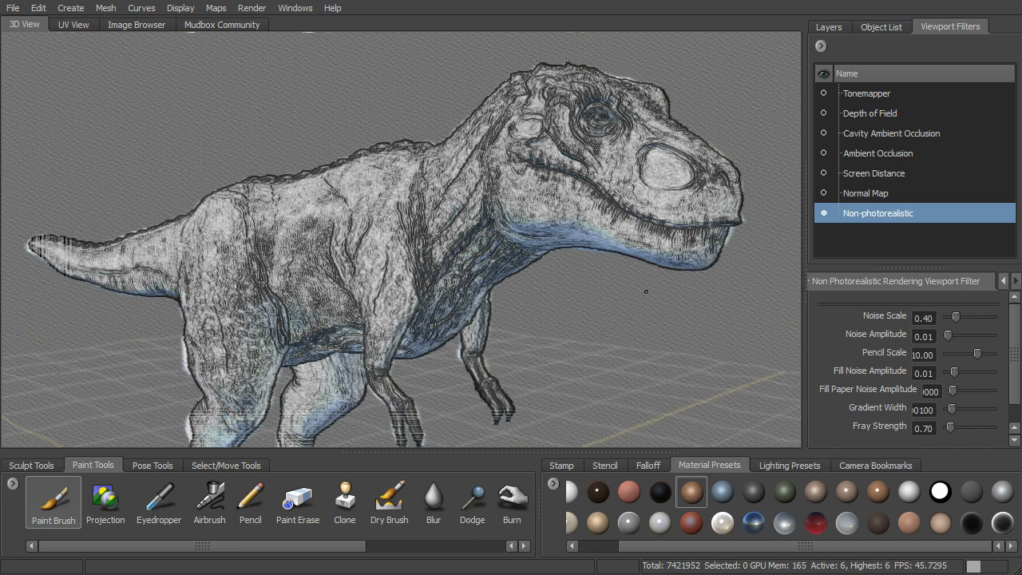
Set the Non-photorealistic filter's pencil scale to 2.89 and fray strength to 3.87, raise its gradient width and lower its fill noise amplitude.
{"action": "mouse_move", "coordinate": [973, 428]}
{"action": "left_mouse_down"}
{"action": "mouse_move", "coordinate": [965, 428]}
{"action": "mouse_move", "coordinate": [966, 409]}
{"action": "left_mouse_up"}
{"action": "mouse_move", "coordinate": [976, 353]}
{"action": "left_mouse_down"}
{"action": "mouse_move", "coordinate": [959, 355]}
{"action": "mouse_move", "coordinate": [953, 372]}
{"action": "left_mouse_up"}
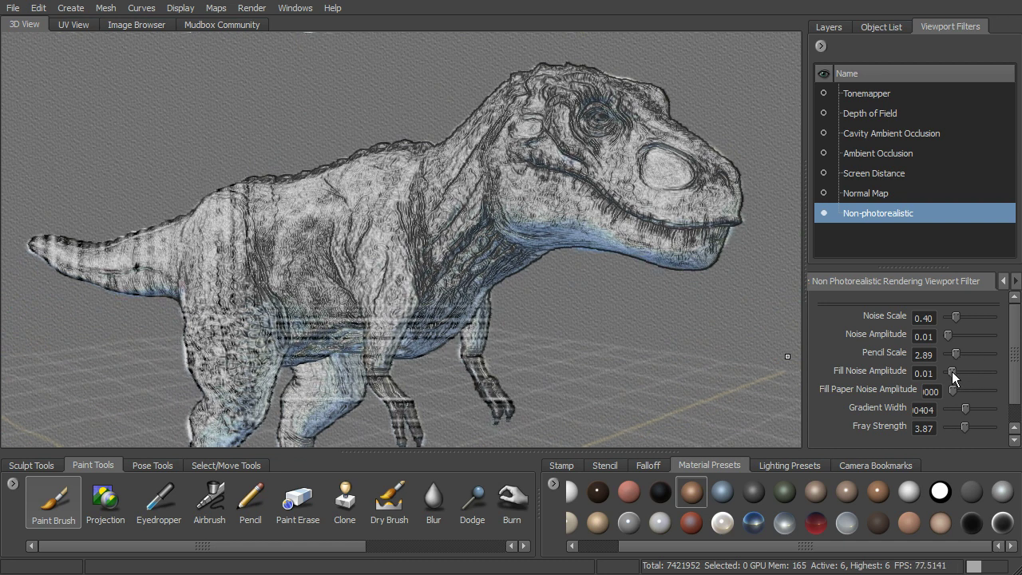
{"action": "left_click_drag", "start_coordinate": [587, 314], "coordinate": [796, 231], "text": "alt"}
Turn off the Non-photorealistic filter and re-enable Ambient Occlusion, Cavity Ambient Occlusion and Depth of Field.
{"action": "left_click", "coordinate": [824, 214]}
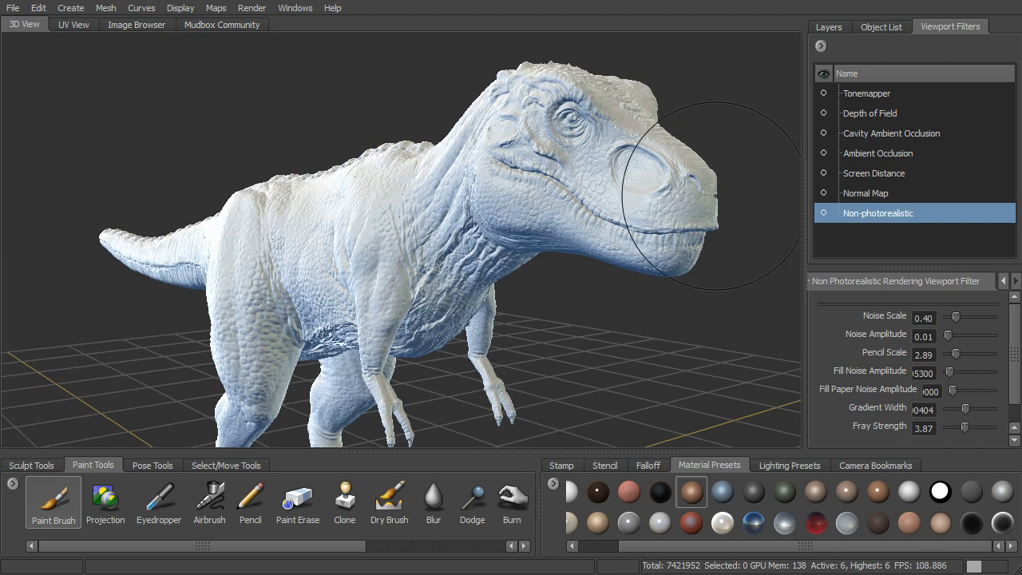
{"action": "left_click", "coordinate": [825, 153]}
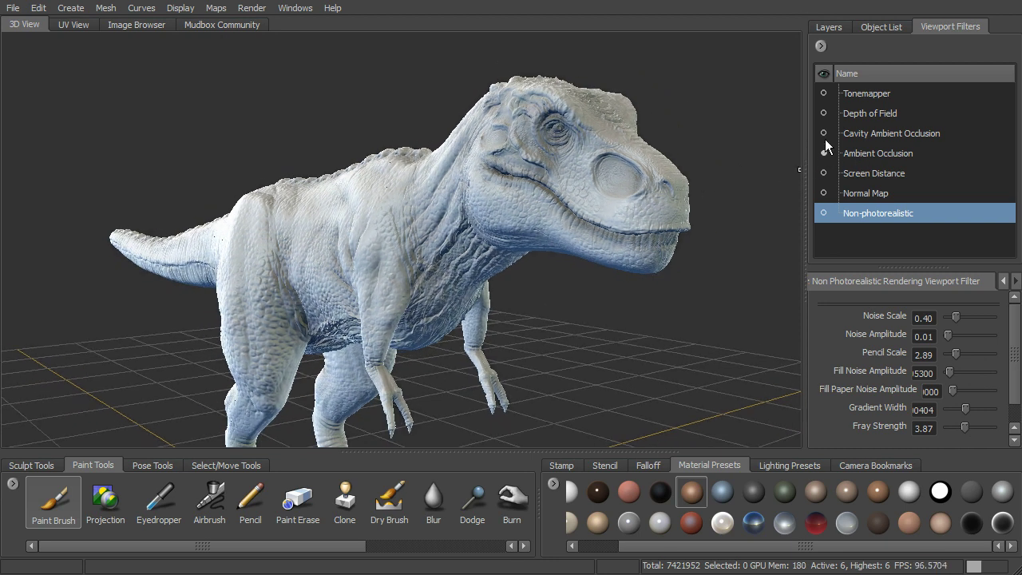
{"action": "left_click", "coordinate": [824, 113]}
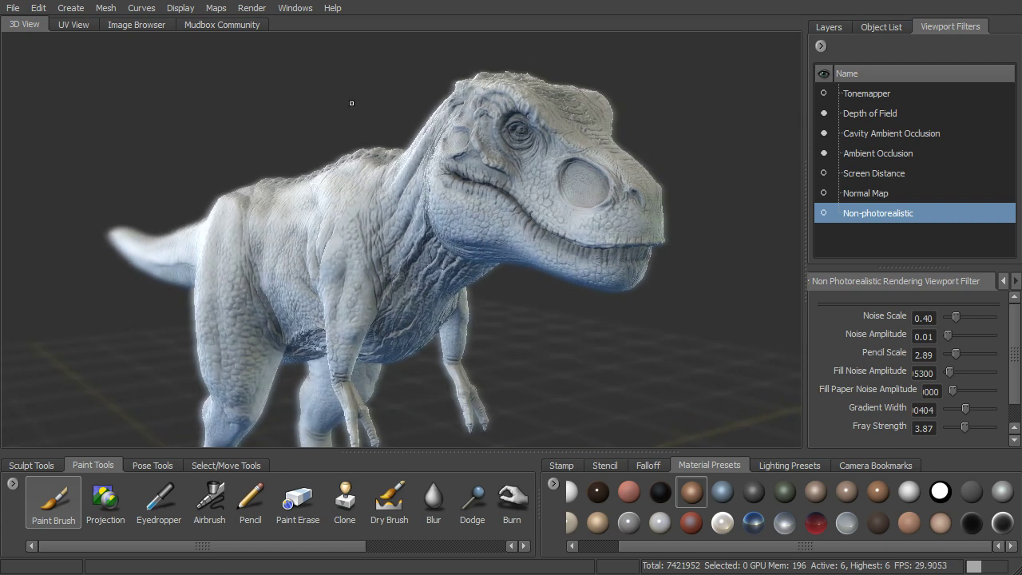
Raise the intensity of the directional light Light 02 to 0.75.
{"action": "left_click", "coordinate": [883, 28]}
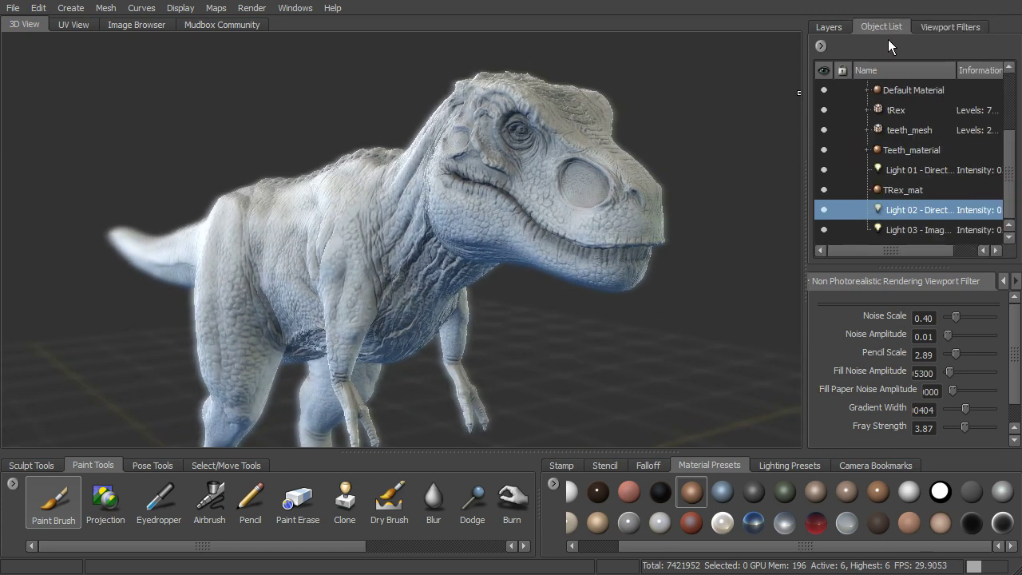
{"action": "left_click", "coordinate": [911, 212]}
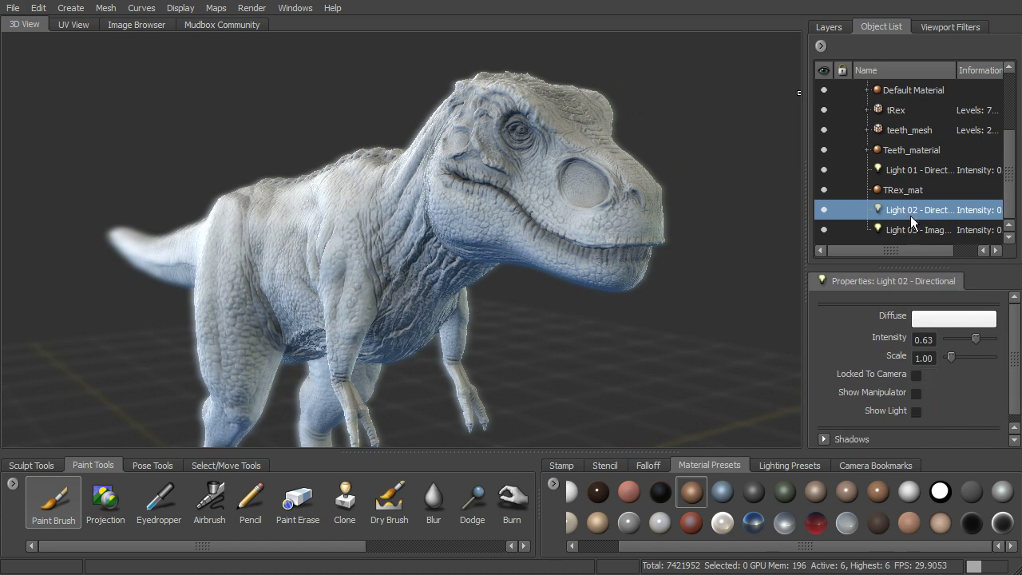
{"action": "left_click_drag", "start_coordinate": [987, 350], "coordinate": [984, 346]}
Change Light 02's diffuse colour to a pale warm yellow and check the T-Rex from several angles and distances.
{"action": "left_click", "coordinate": [955, 319]}
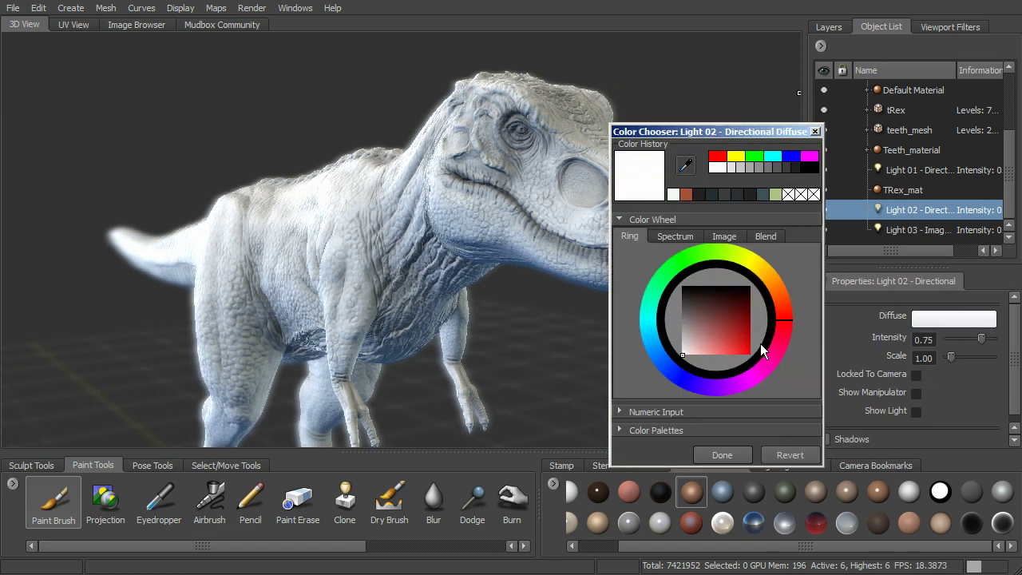
{"action": "left_click_drag", "start_coordinate": [765, 290], "coordinate": [758, 264]}
{"action": "left_click_drag", "start_coordinate": [702, 329], "coordinate": [701, 354]}
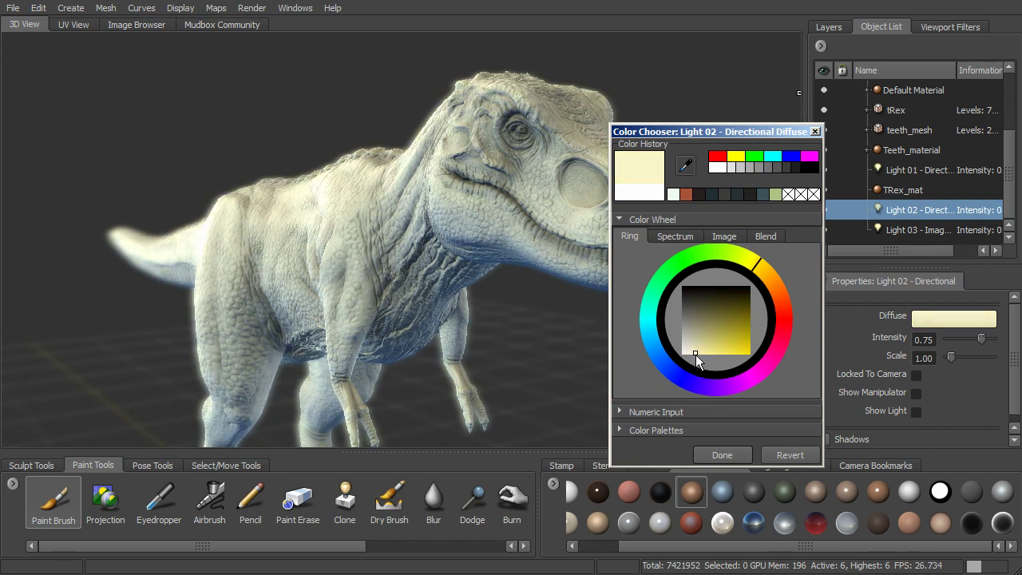
{"action": "left_click", "coordinate": [726, 457]}
{"action": "left_click_drag", "start_coordinate": [714, 248], "coordinate": [678, 223], "text": "alt"}
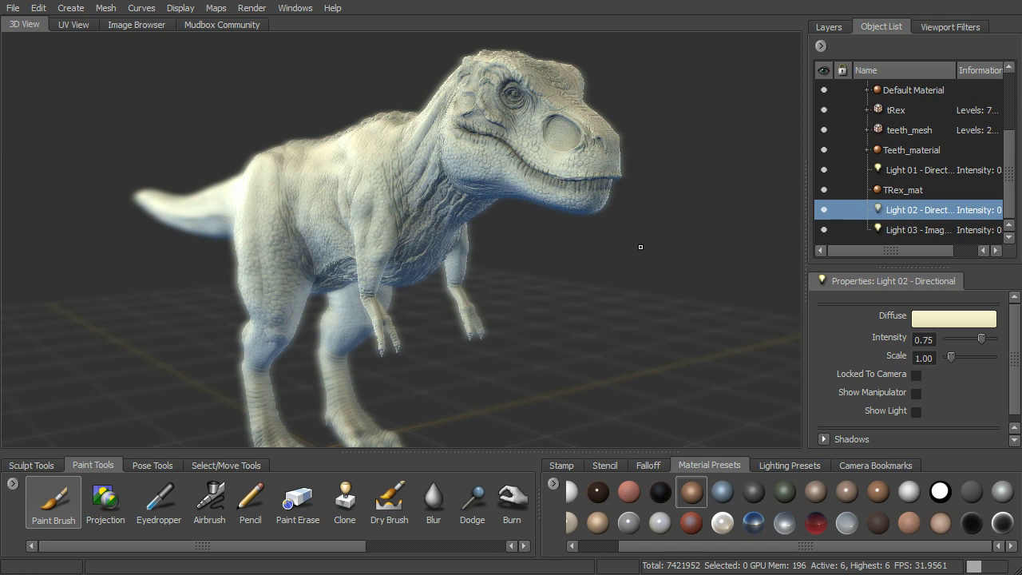
{"action": "mouse_move", "coordinate": [640, 247]}
{"action": "left_mouse_down", "text": "alt"}
{"action": "mouse_move", "coordinate": [584, 239]}
{"action": "mouse_move", "coordinate": [637, 240]}
{"action": "left_mouse_up", "text": "alt"}
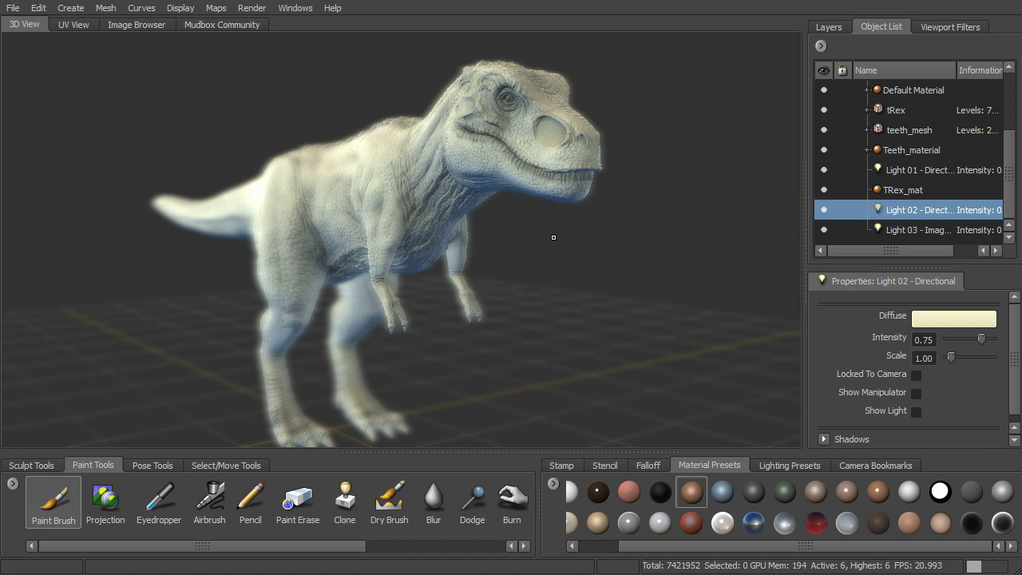
{"action": "left_click_drag", "start_coordinate": [593, 260], "coordinate": [655, 281], "text": "alt"}
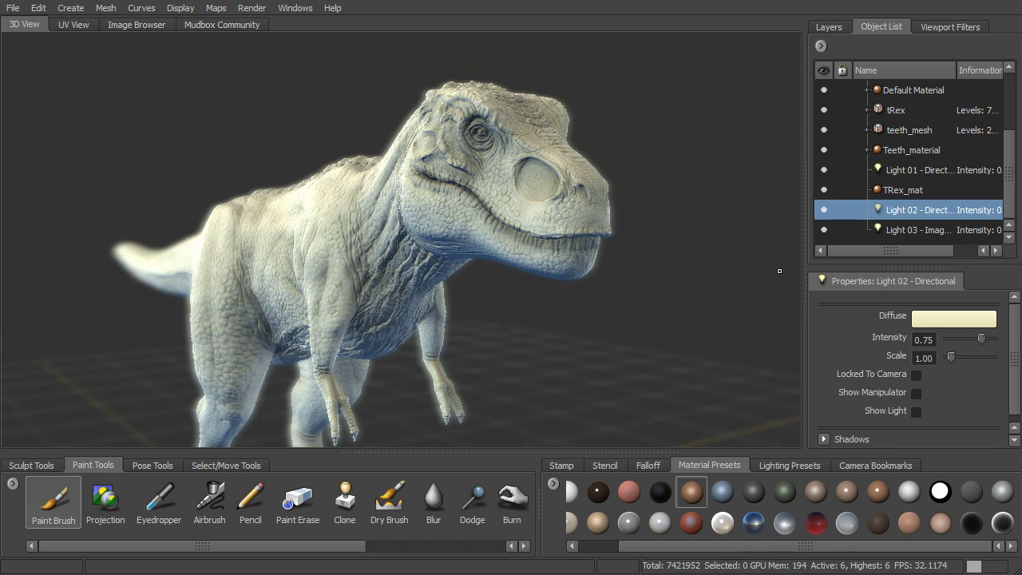